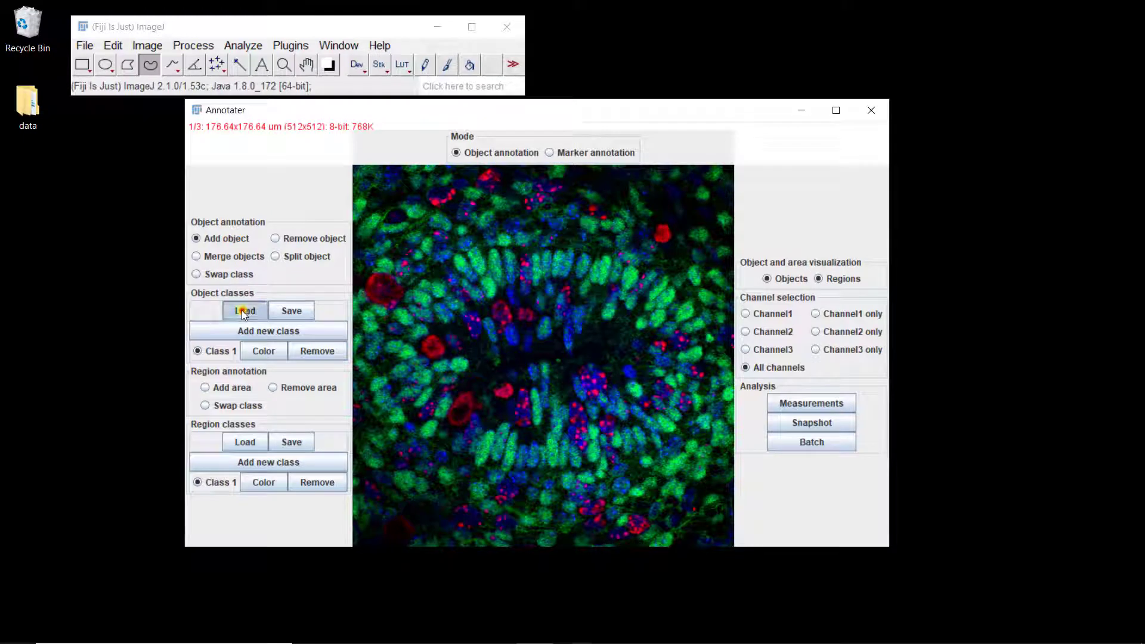
# Step: Load the object segmentation E2F3A_pH3_mouse1_image1 from the segmentations folder
pyautogui.click(310, 56)
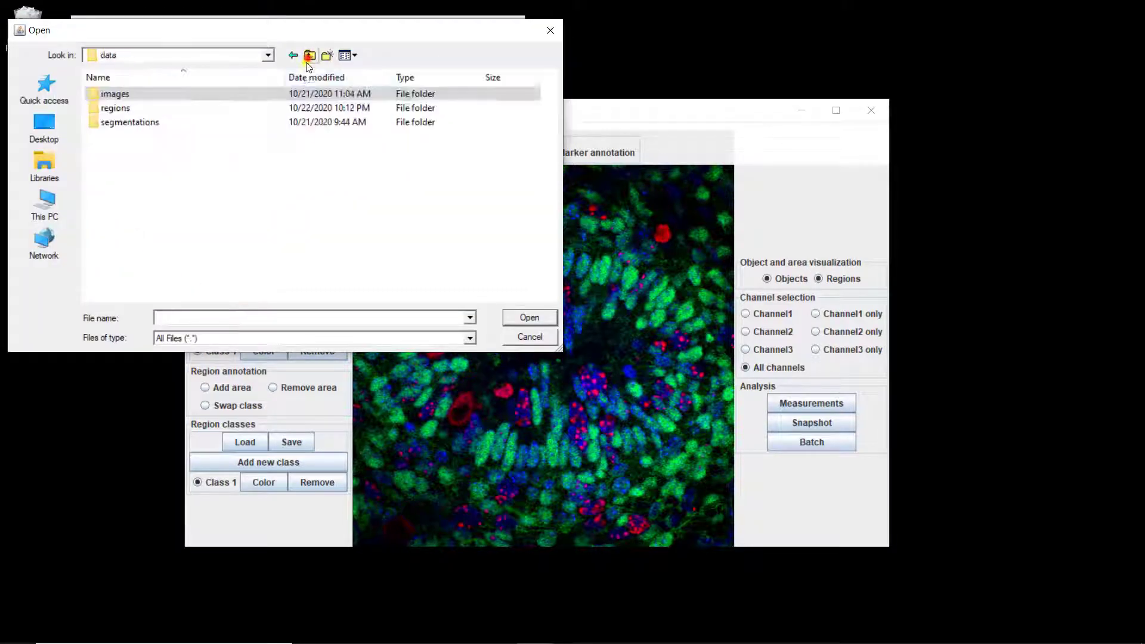
pyautogui.doubleClick(123, 122)
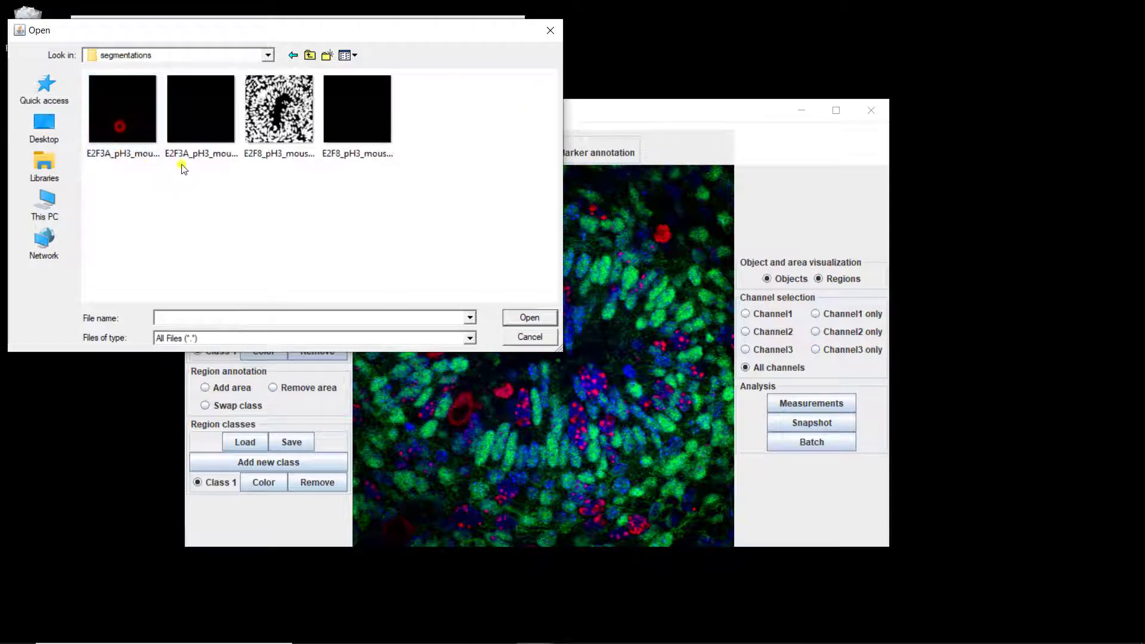
pyautogui.doubleClick(127, 121)
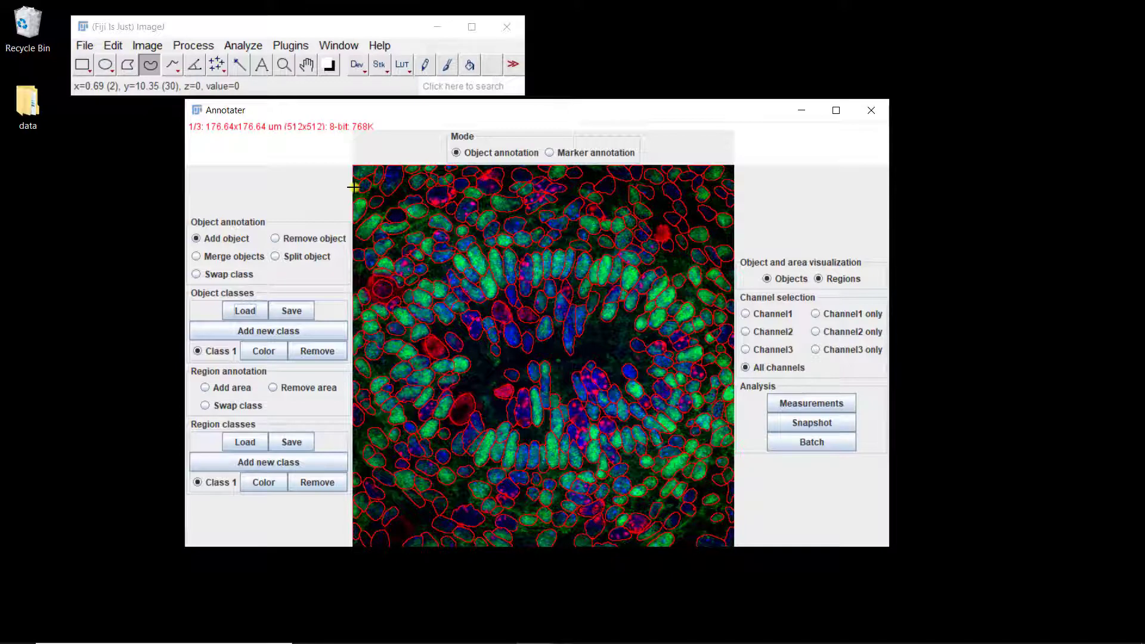
# Step: Load the first file in the regions folder as the image's region classes
pyautogui.click(244, 441)
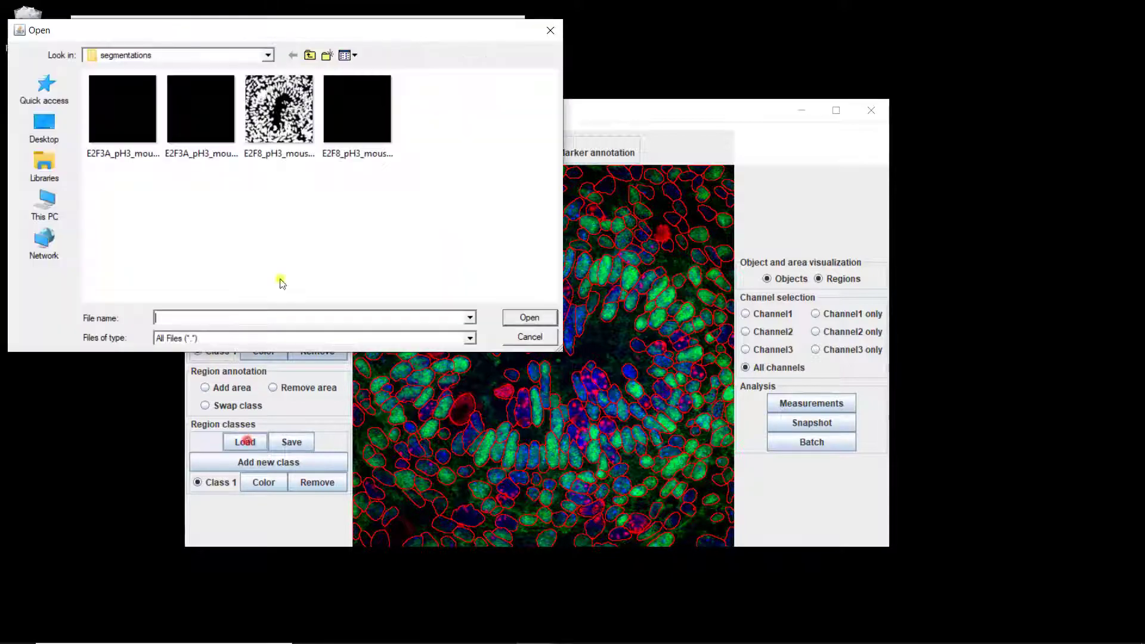
pyautogui.click(309, 55)
pyautogui.doubleClick(115, 108)
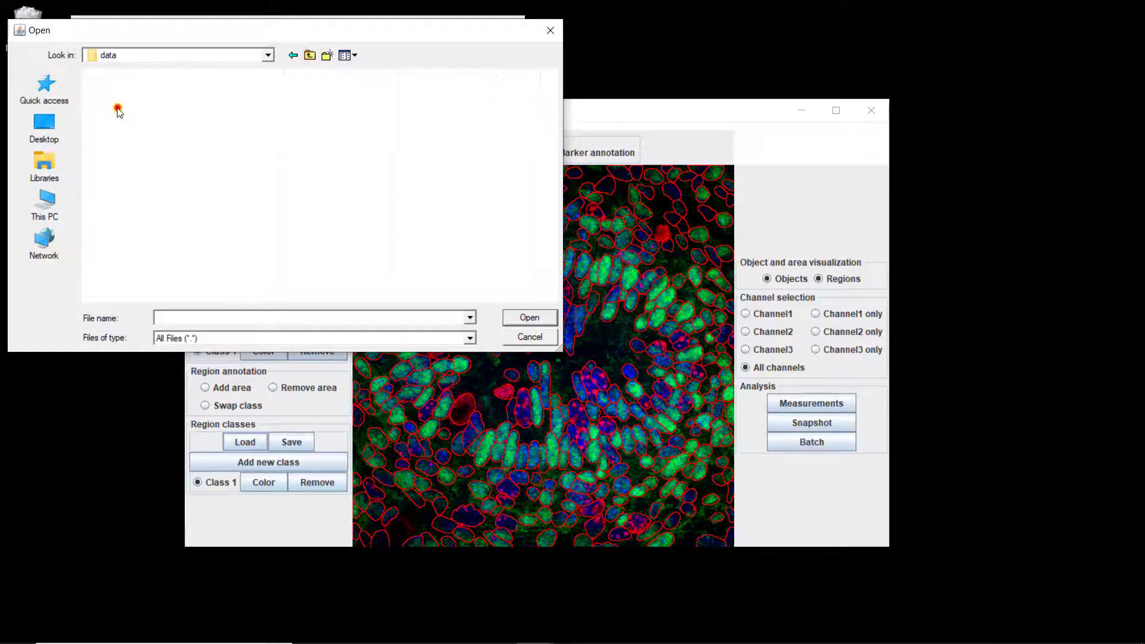
pyautogui.doubleClick(119, 112)
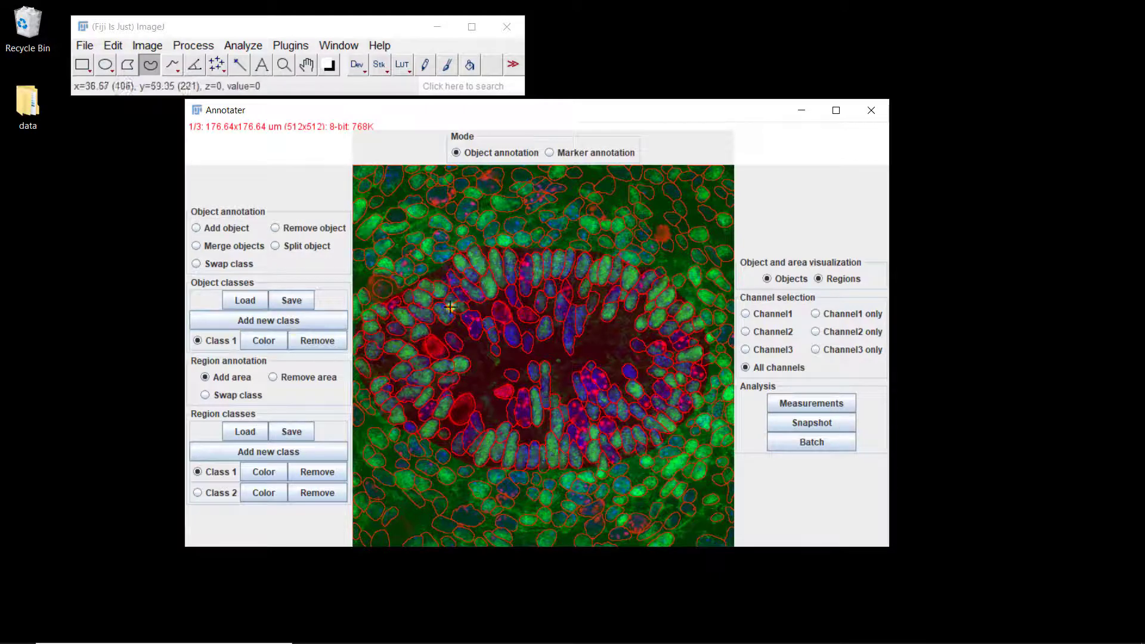
# Step: Display channel 3 only and hide the region overlay, keeping the object outlines on
pyautogui.click(837, 351)
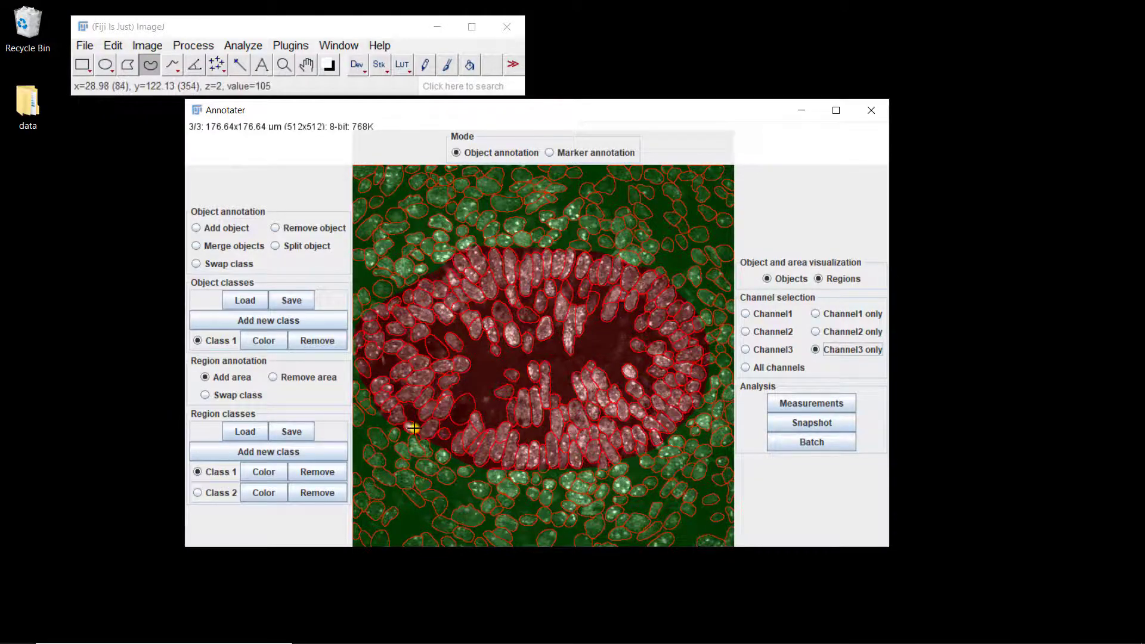
pyautogui.click(839, 273)
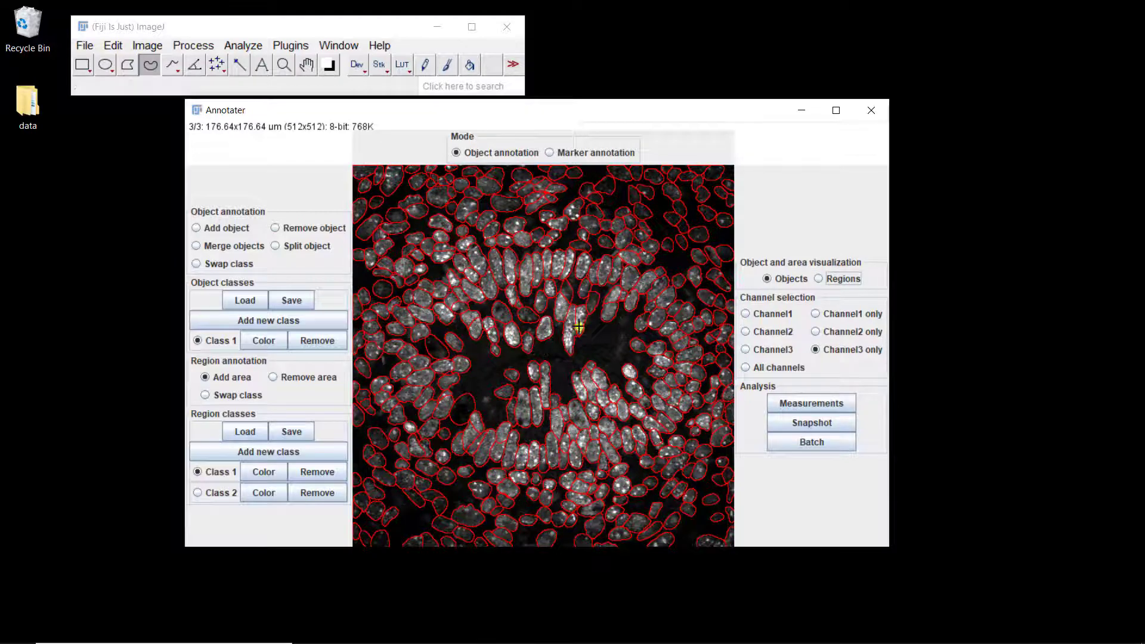
pyautogui.click(838, 279)
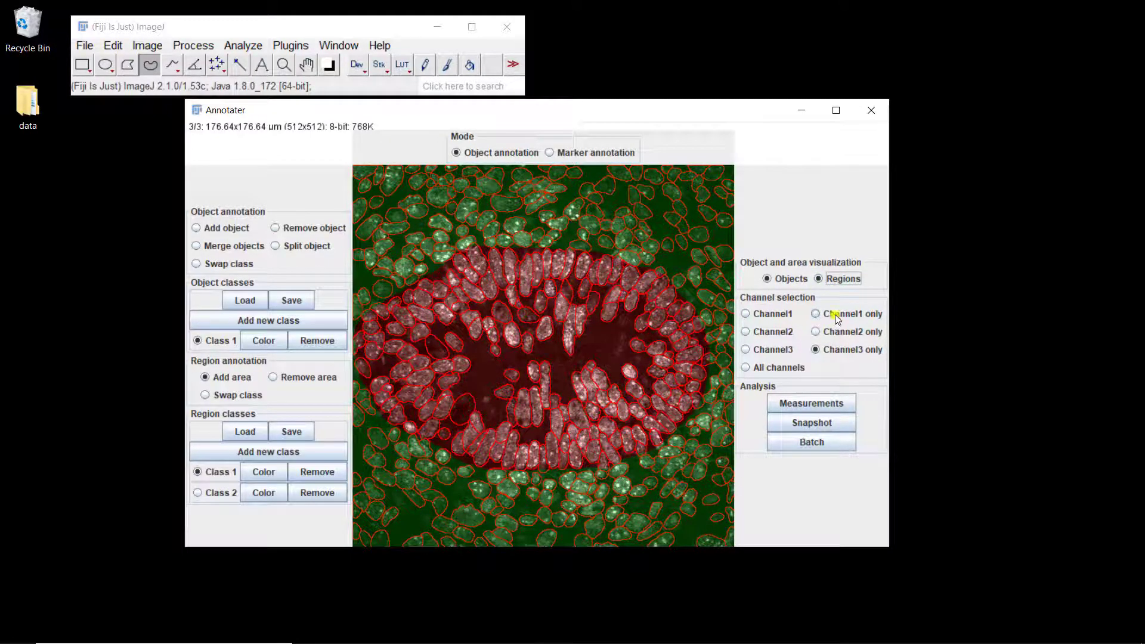
pyautogui.click(832, 277)
# Step: View channel 1 alone and channel 2 alone with the object outlines, and restore the display of all channels
pyautogui.click(840, 316)
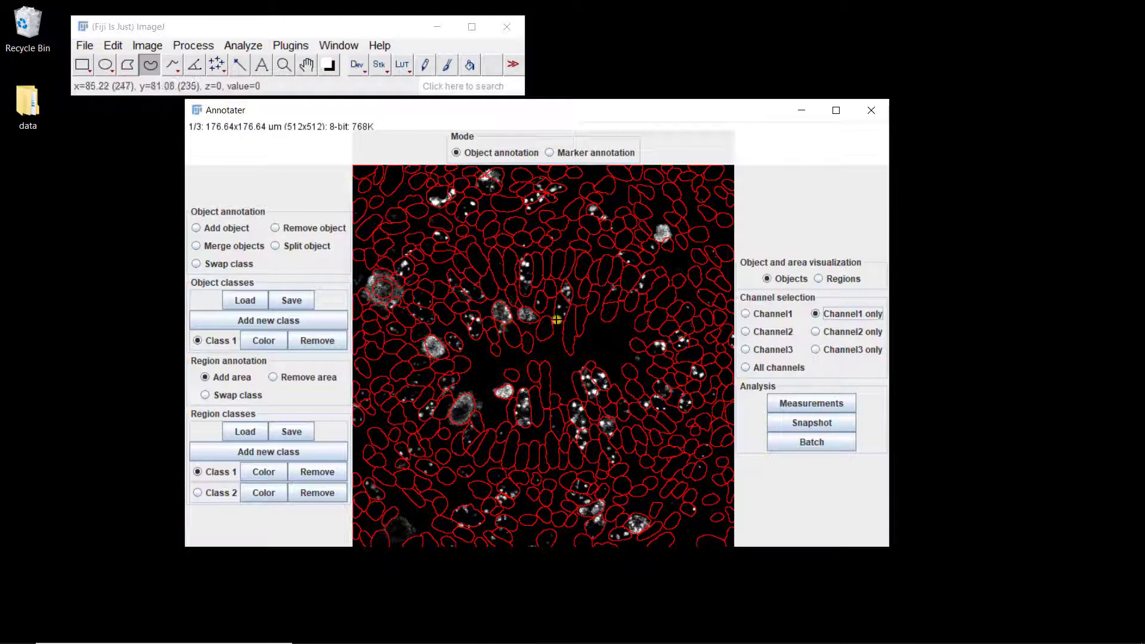
pyautogui.click(834, 332)
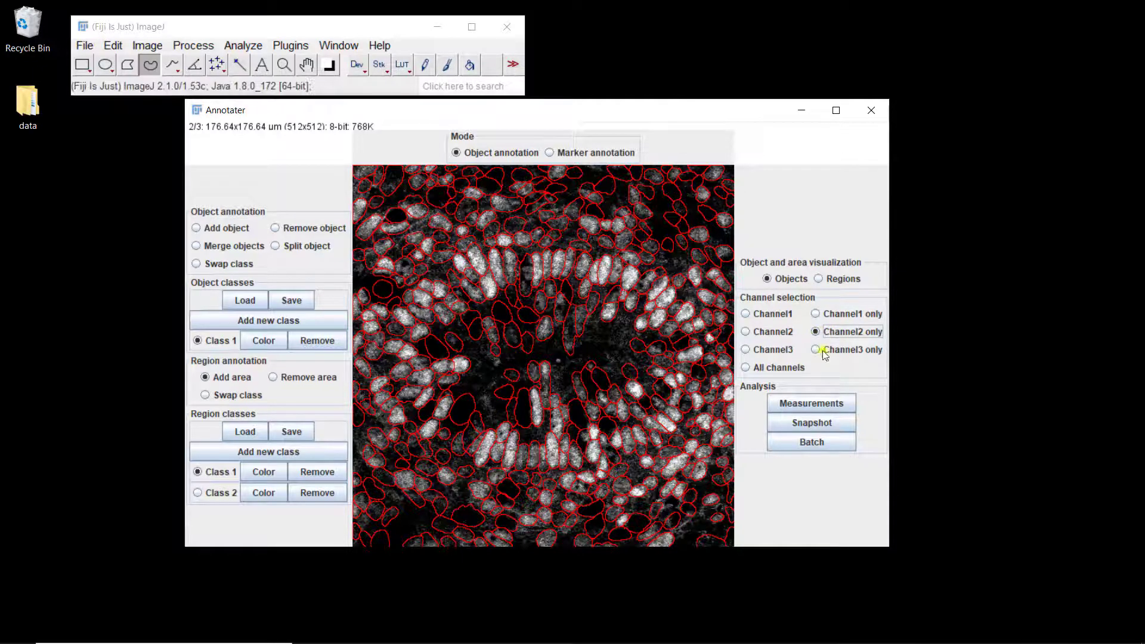
pyautogui.click(776, 367)
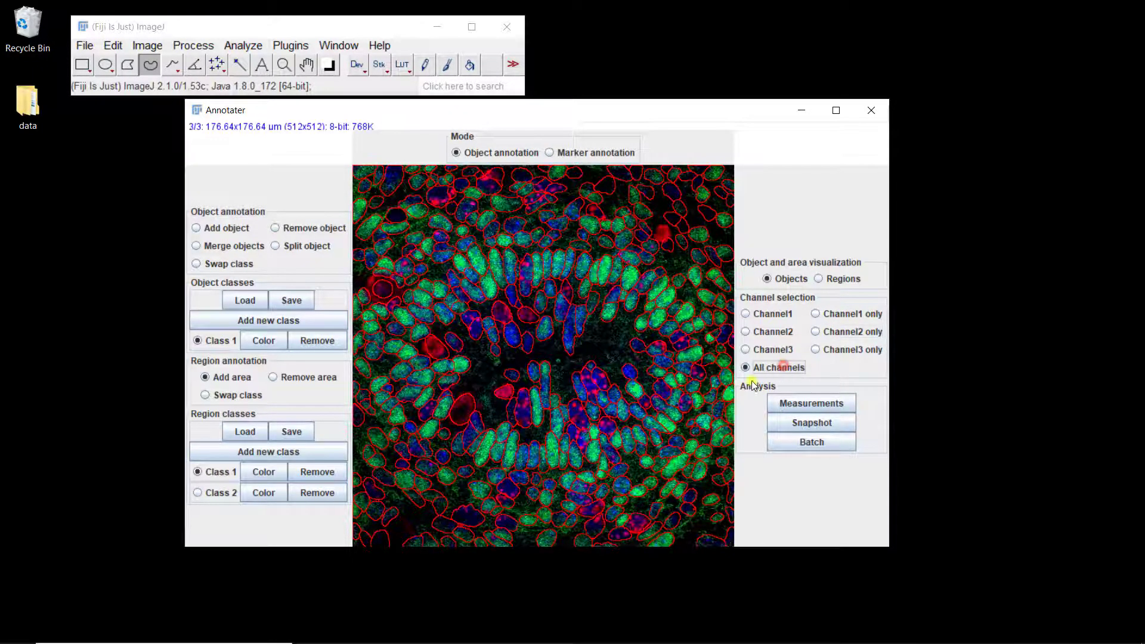
# Step: Switch to marker annotation mode and view the marker types offered for a new marker without creating one
pyautogui.click(571, 153)
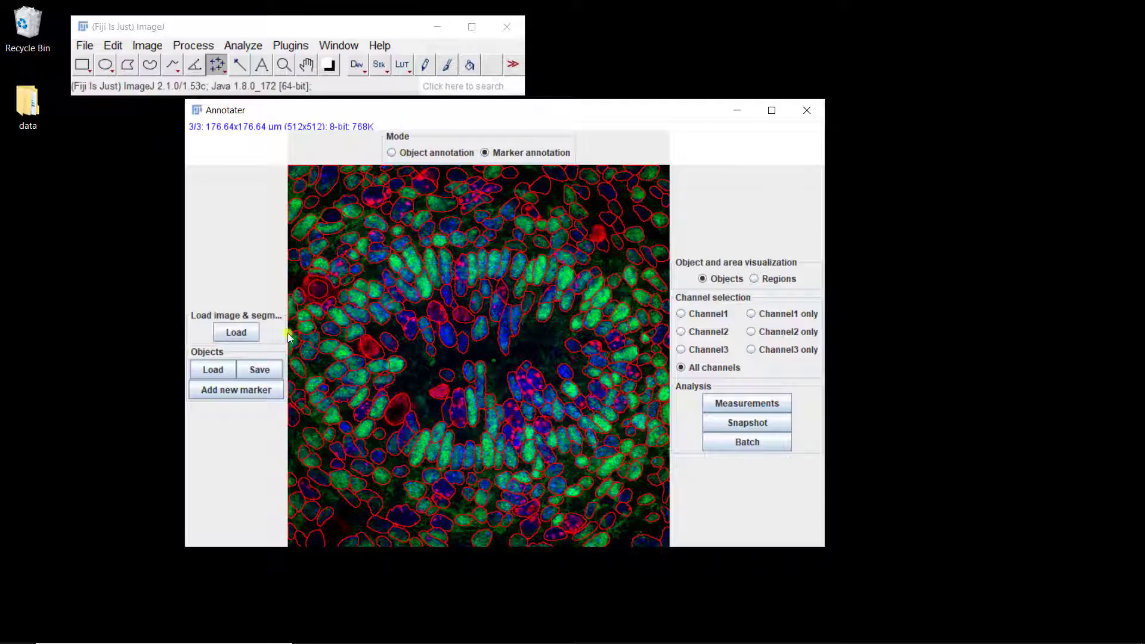
pyautogui.click(234, 391)
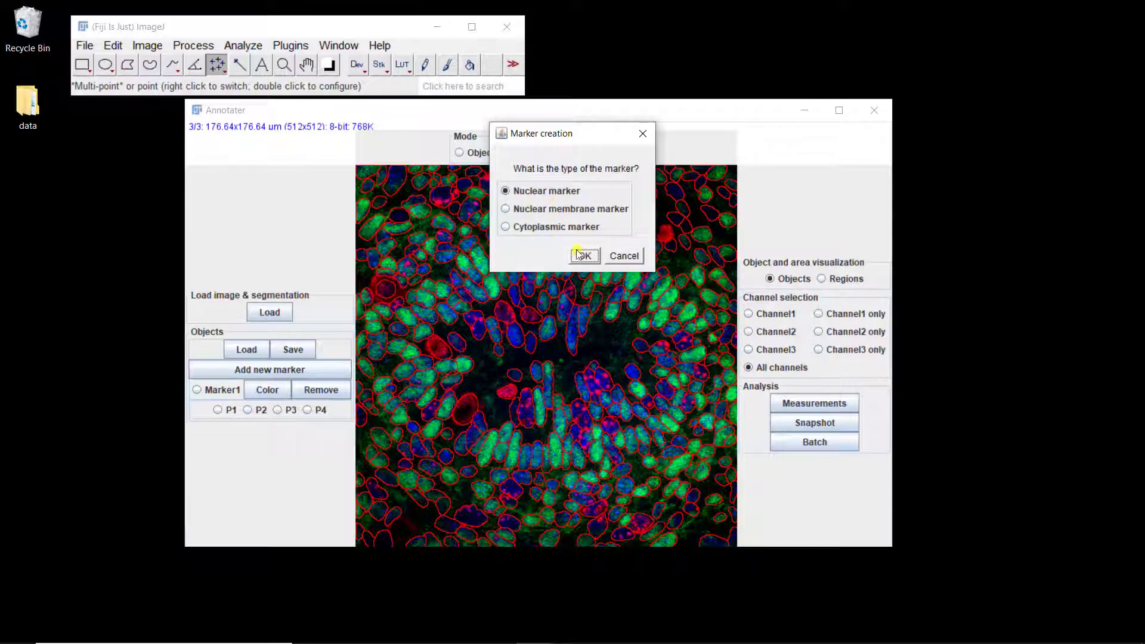
pyautogui.click(625, 257)
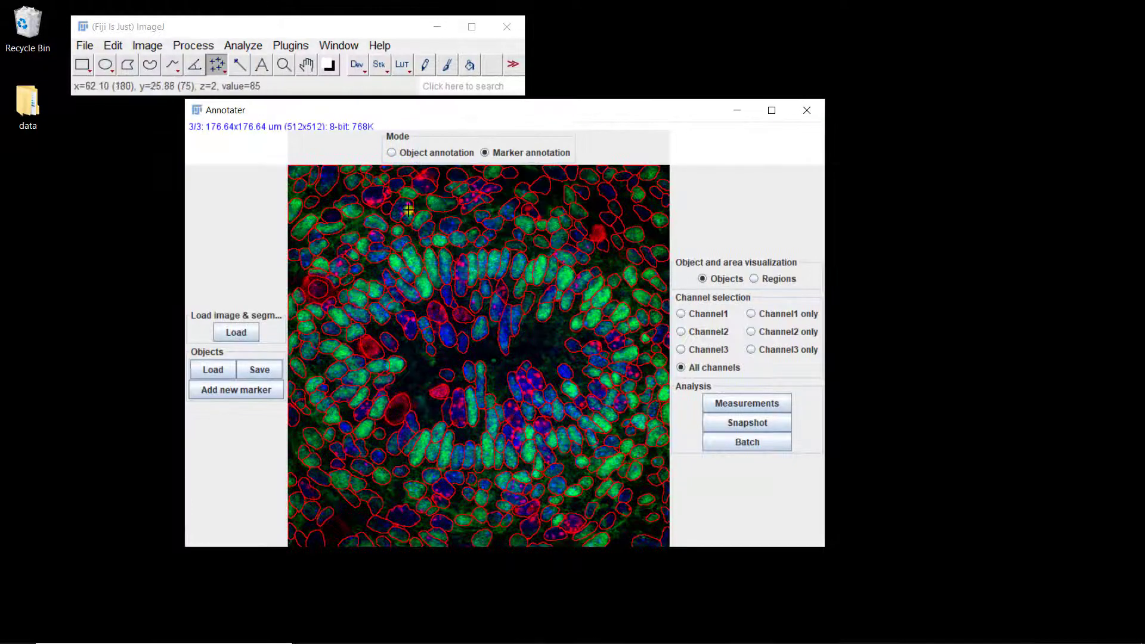
# Step: Run the ImageJ updater, view its list of update sites, and close it without applying any changes
pyautogui.click(379, 45)
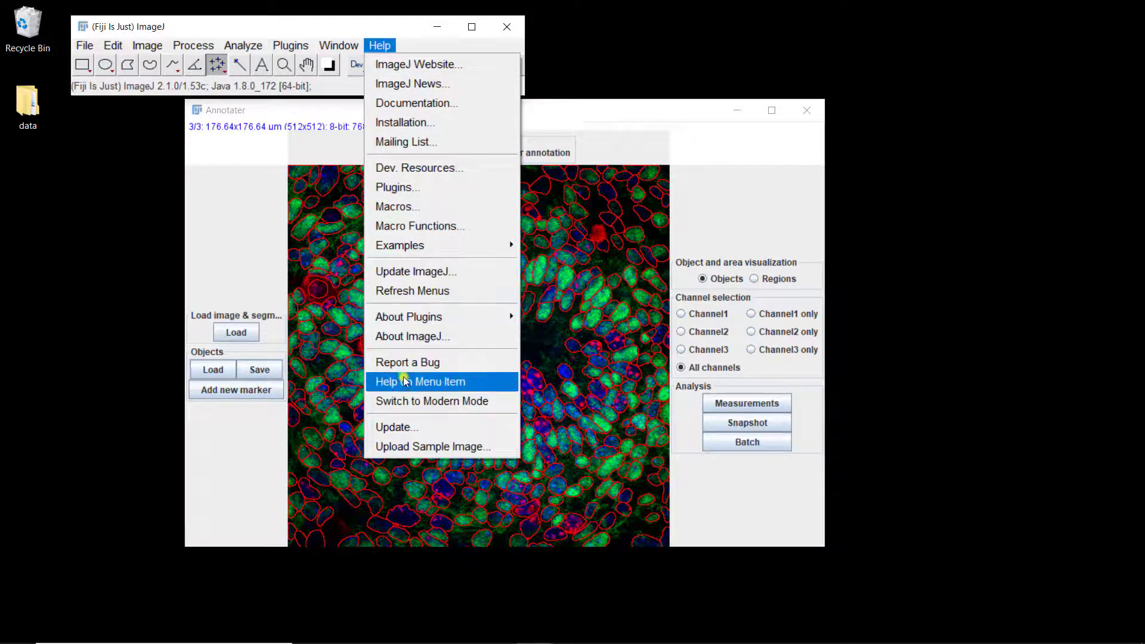
pyautogui.click(398, 427)
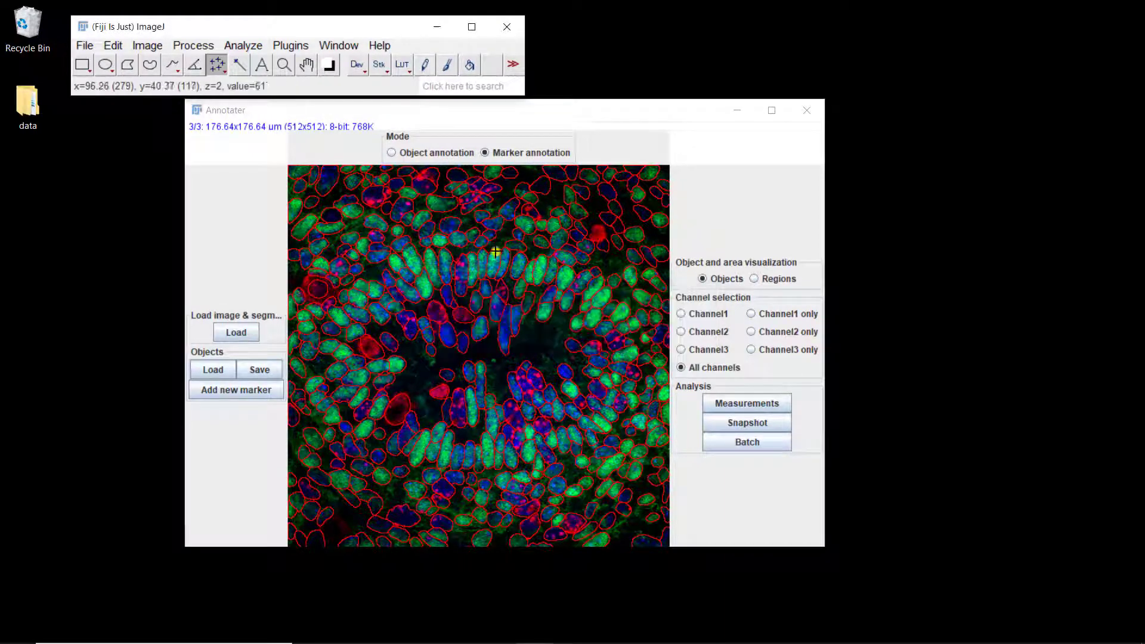
pyautogui.click(564, 344)
pyautogui.click(371, 504)
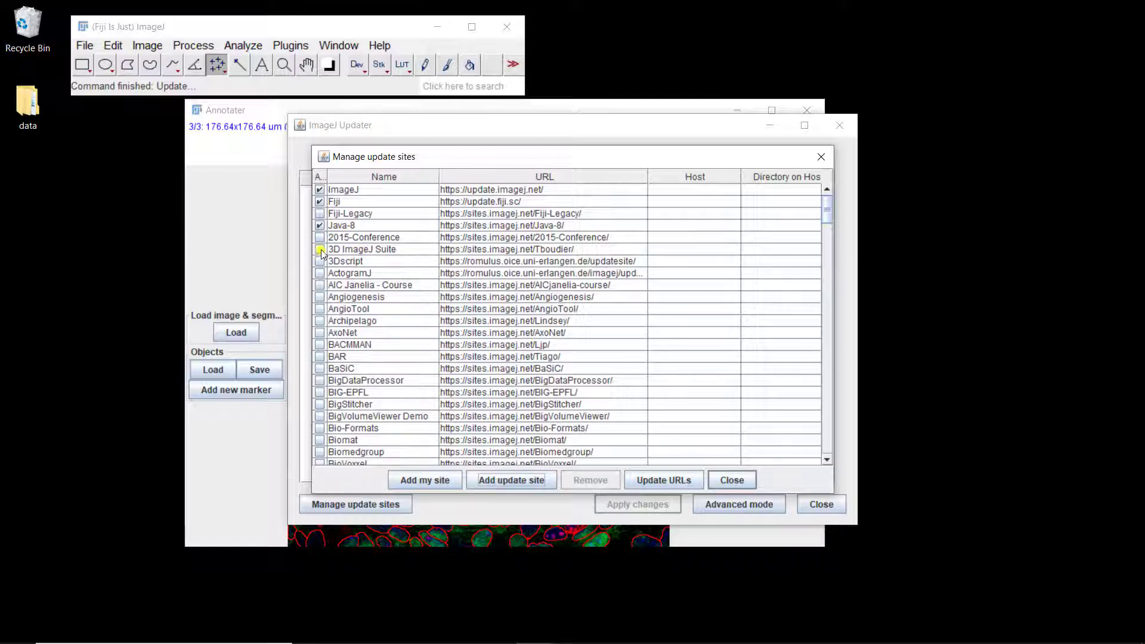
pyautogui.click(730, 481)
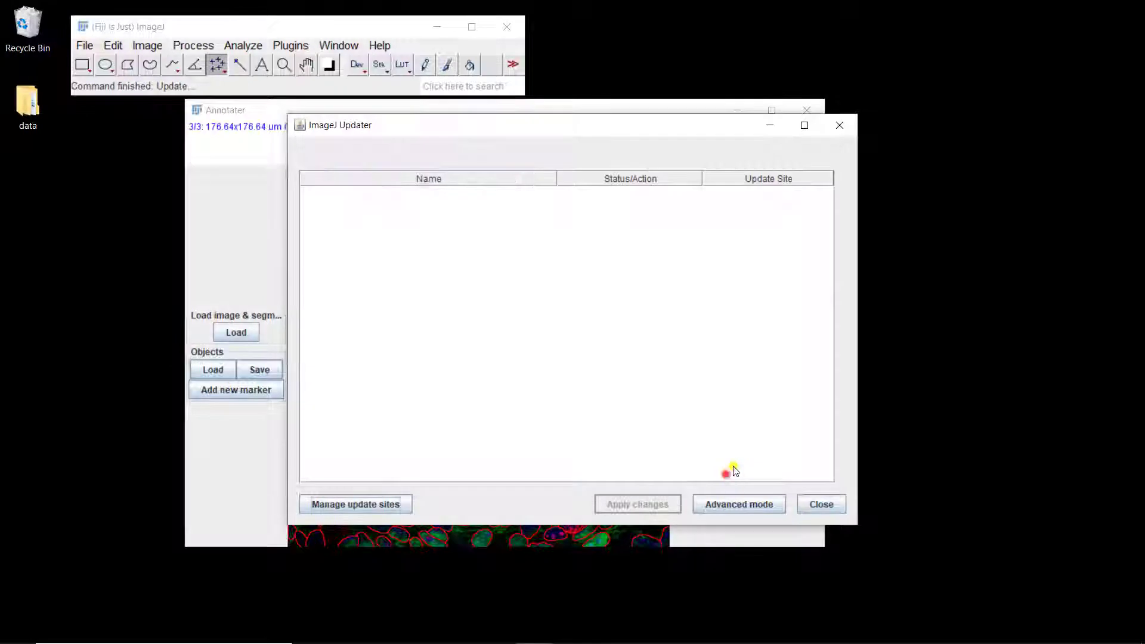
pyautogui.click(838, 126)
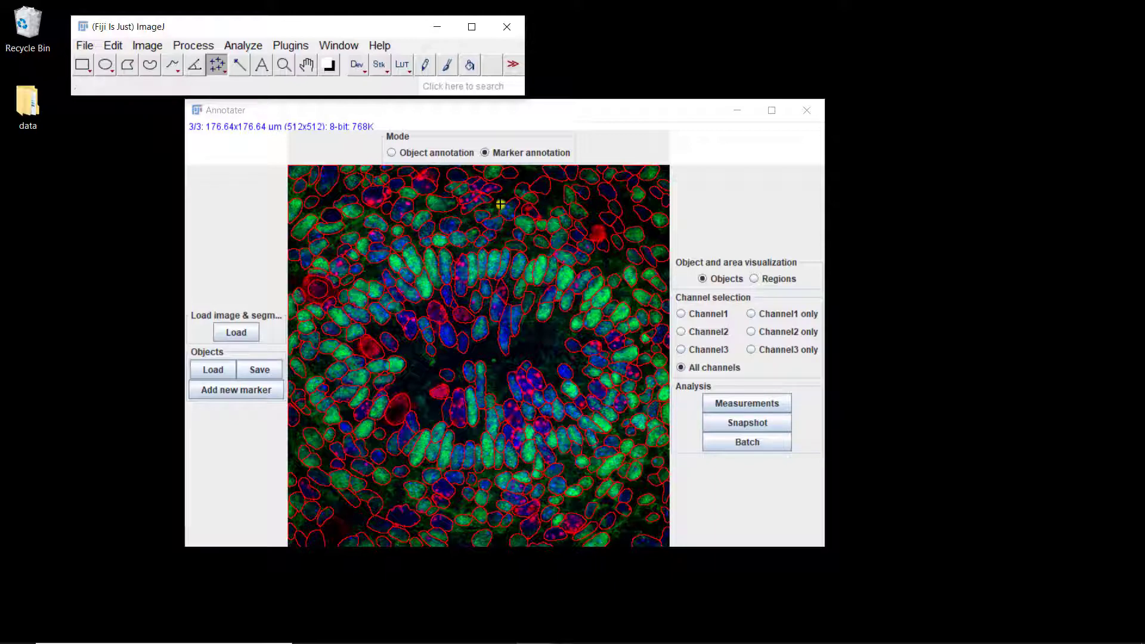
# Step: Add a new nuclear marker that uses manual annotation as its identification method
pyautogui.click(782, 313)
pyautogui.click(263, 389)
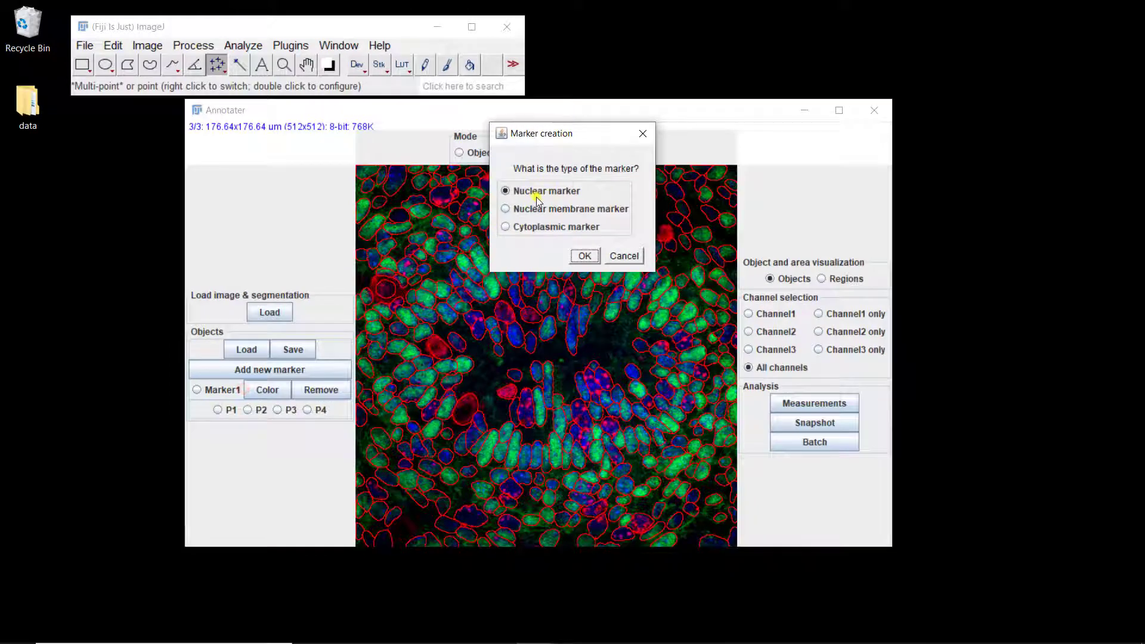
pyautogui.click(584, 256)
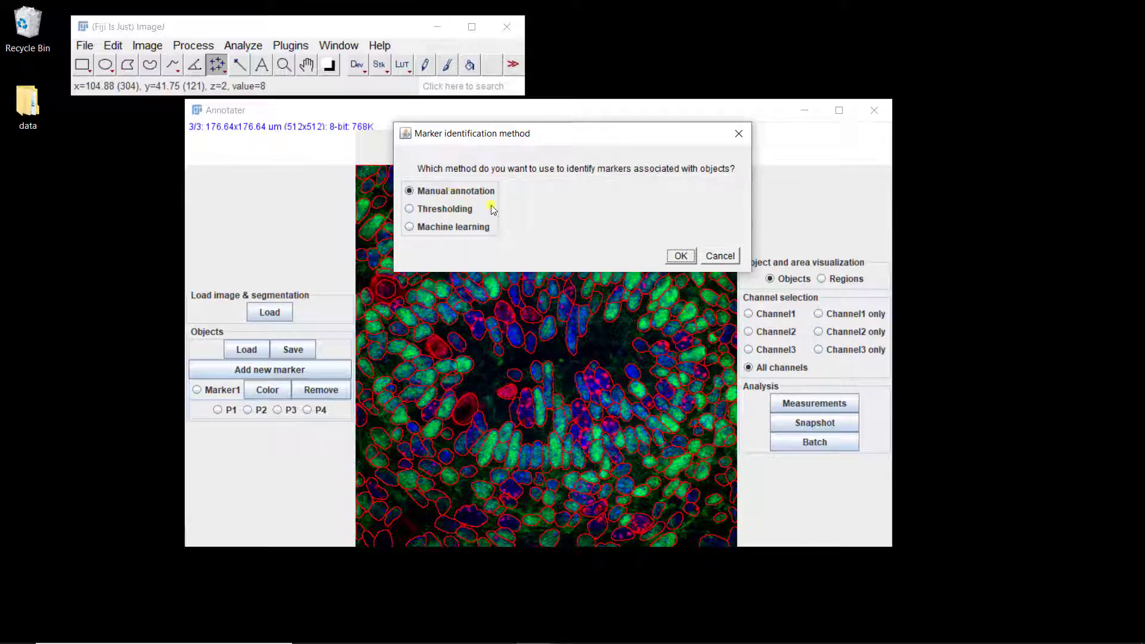
pyautogui.click(681, 257)
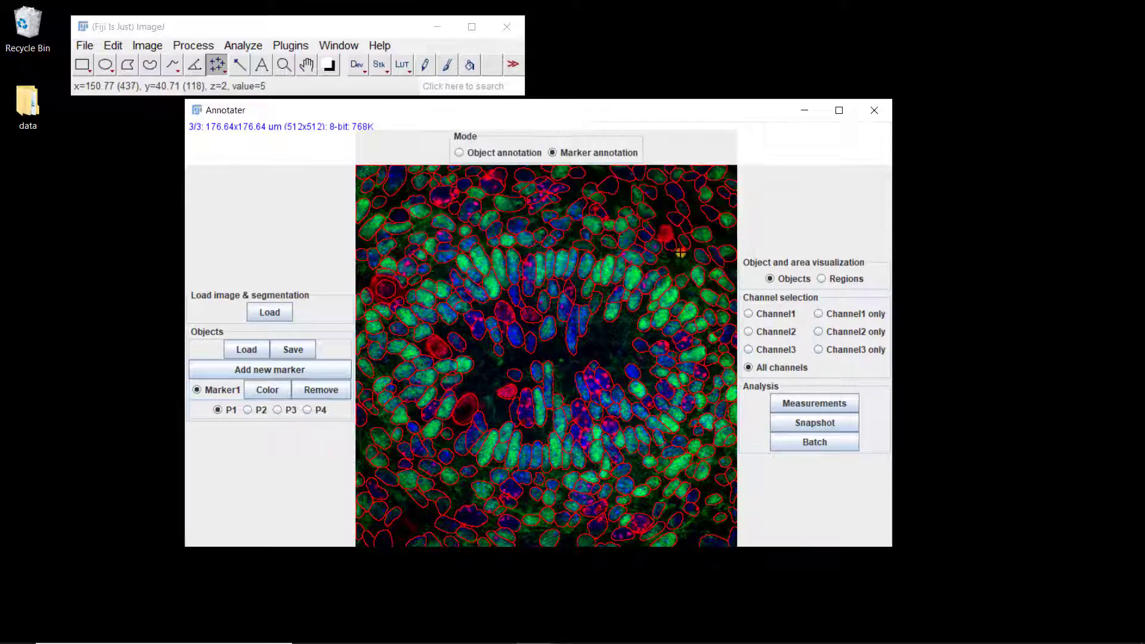
# Step: Display channel 1 only and annotate three strongly stained nuclei in the left half and centre of the image as Marker1 pattern P1
pyautogui.click(843, 315)
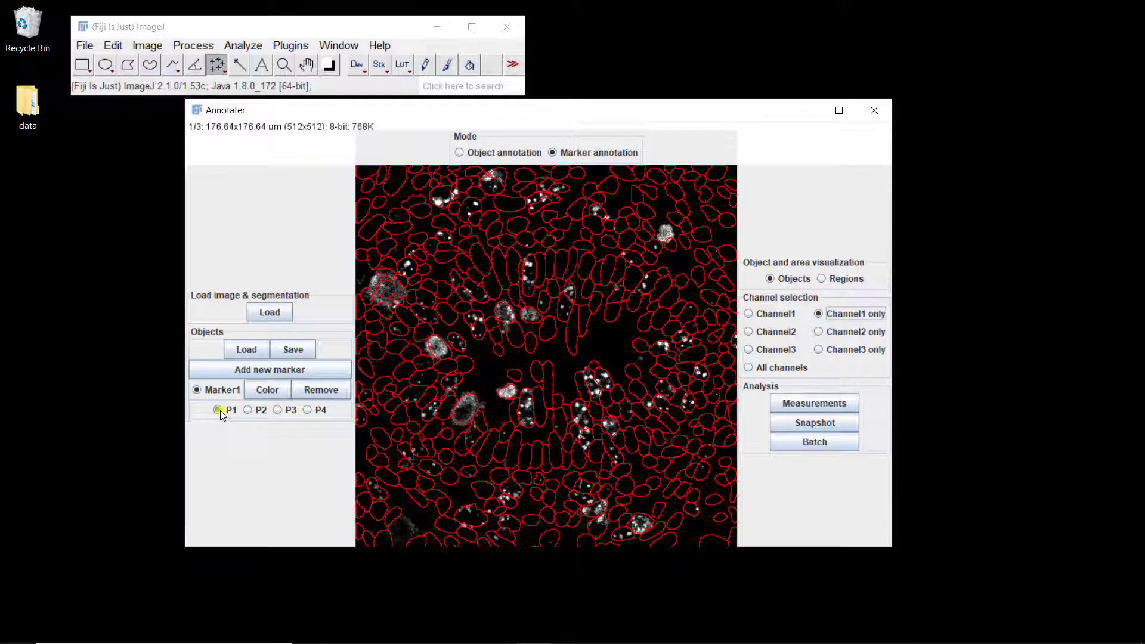
pyautogui.click(438, 347)
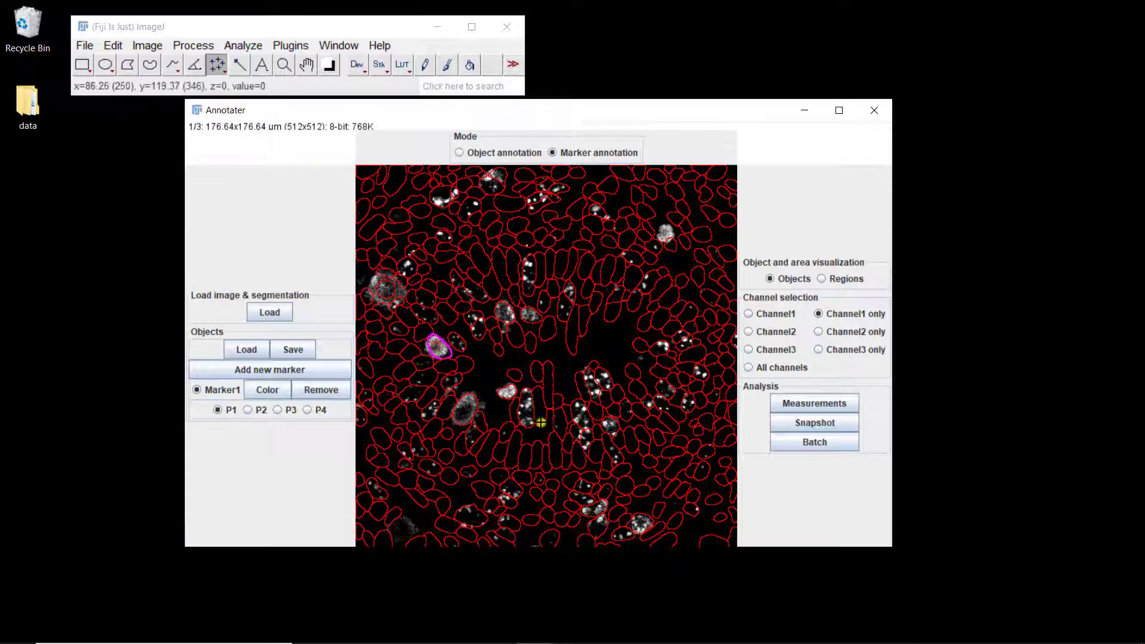
pyautogui.click(509, 392)
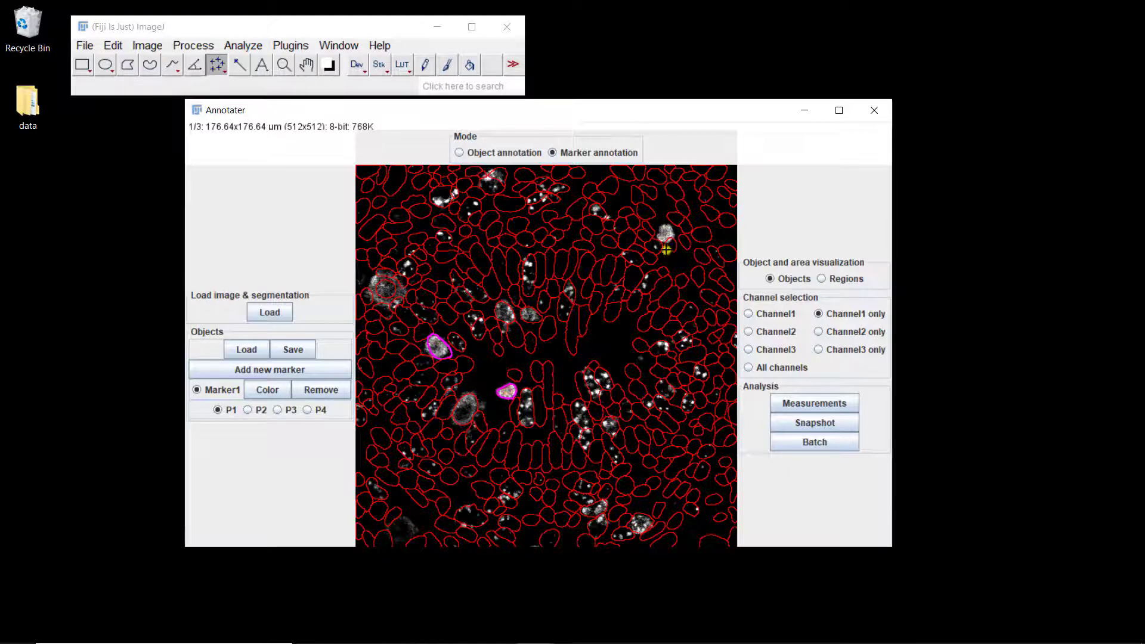
pyautogui.click(386, 290)
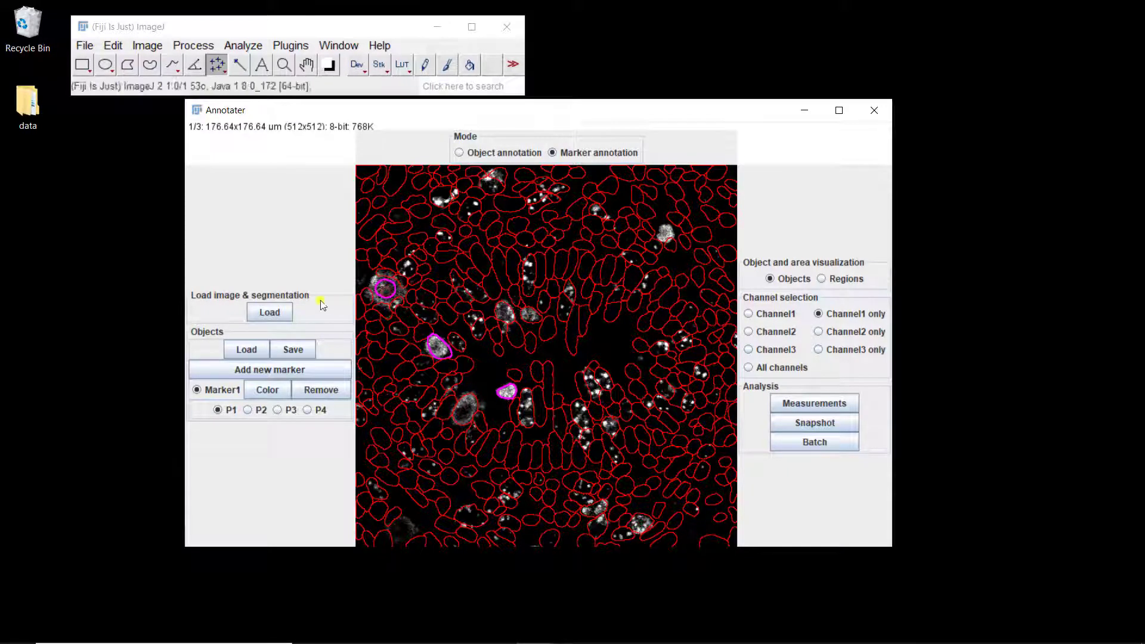
# Step: Annotate the spotted nuclei at the centre and just right of centre of the image as Marker1 pattern P2
pyautogui.click(254, 412)
pyautogui.click(526, 406)
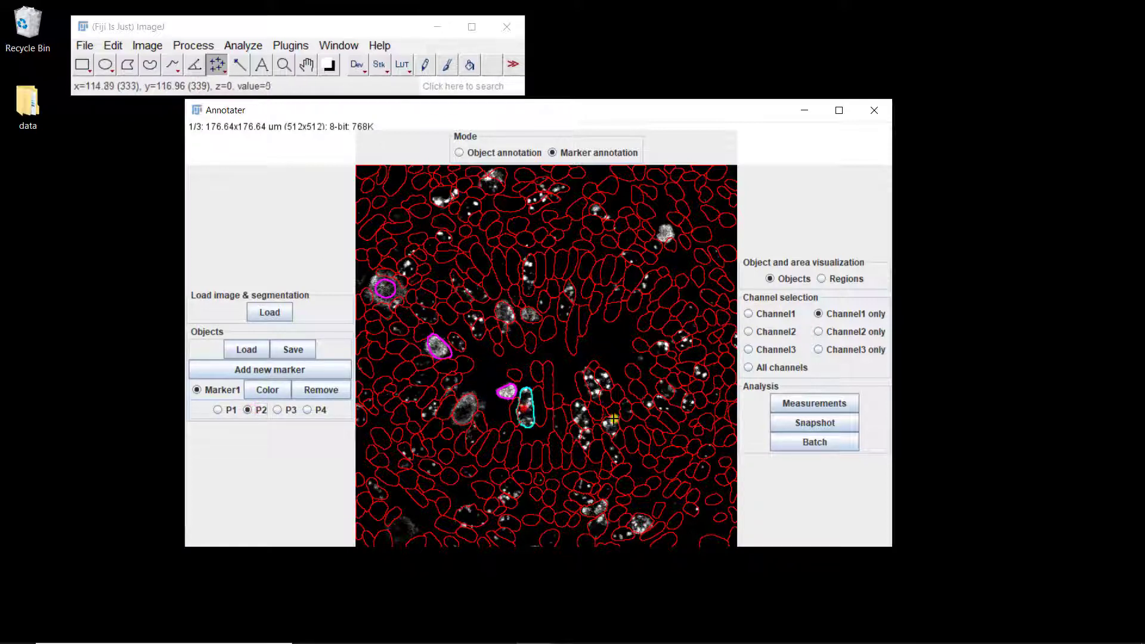
pyautogui.click(580, 412)
pyautogui.click(592, 383)
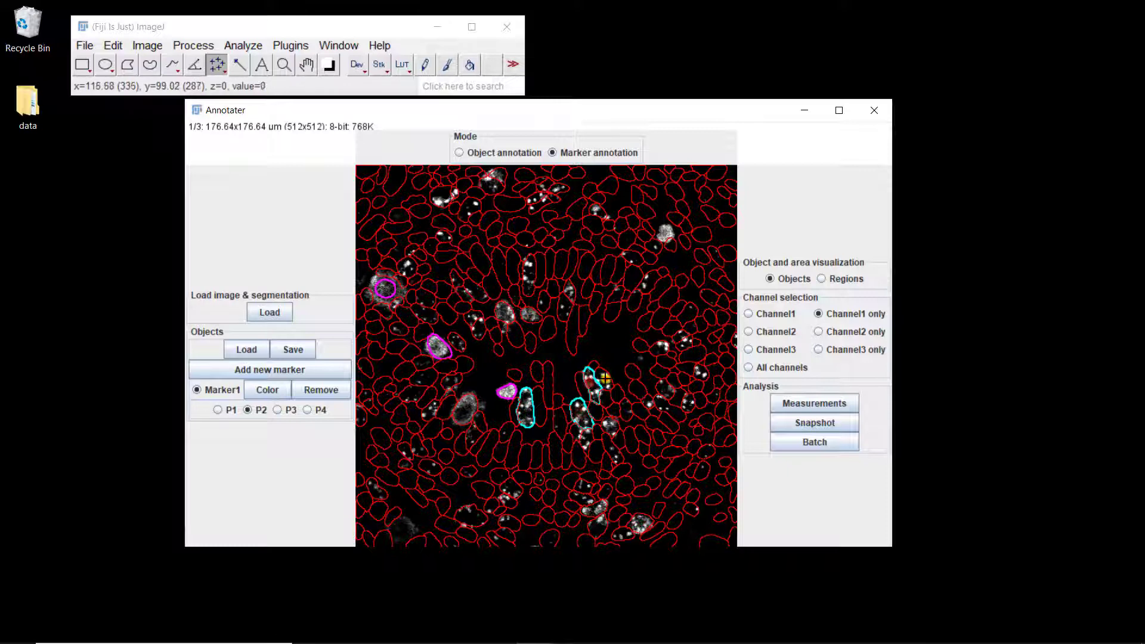
pyautogui.click(604, 379)
pyautogui.click(610, 425)
pyautogui.click(584, 441)
# Step: Annotate the cluster of spotted nuclei near the image's bottom edge, right of centre, as Marker1 pattern P2
pyautogui.click(584, 487)
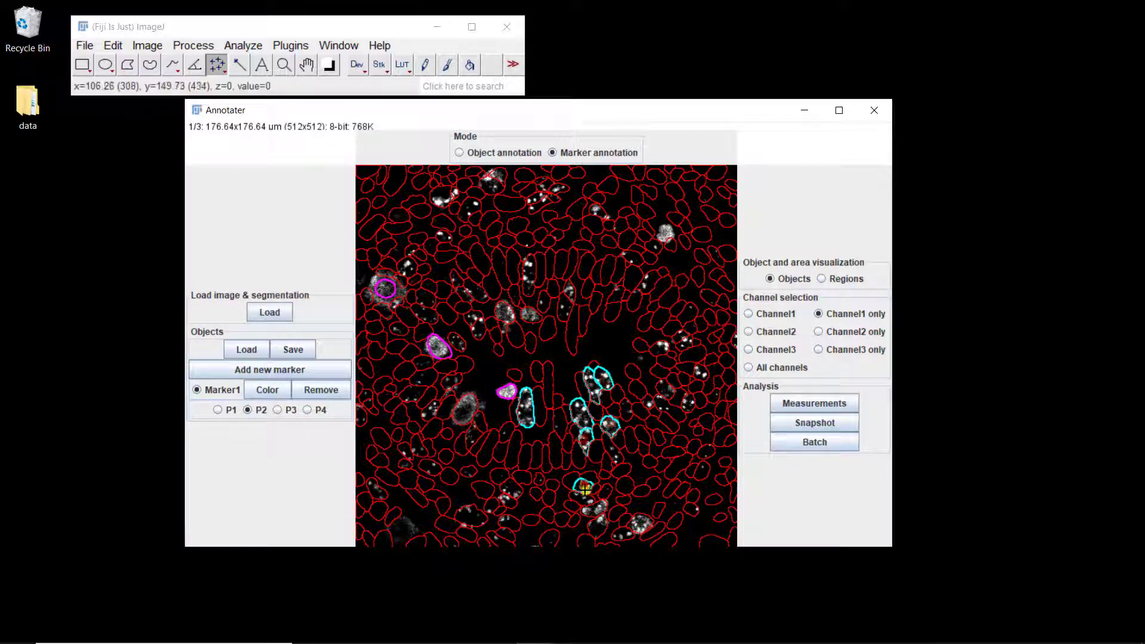
pyautogui.click(591, 504)
pyautogui.click(599, 524)
pyautogui.click(633, 528)
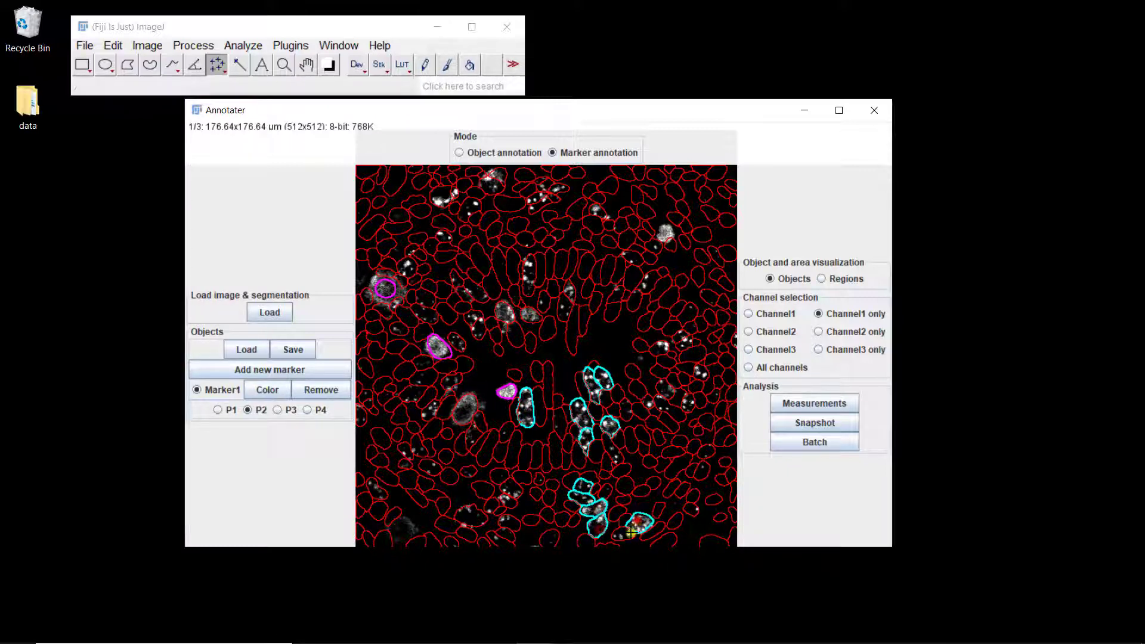
pyautogui.click(624, 532)
# Step: Annotate six spotted nuclei in the middle of the image's right side as Marker1 pattern P2
pyautogui.click(663, 389)
pyautogui.click(647, 401)
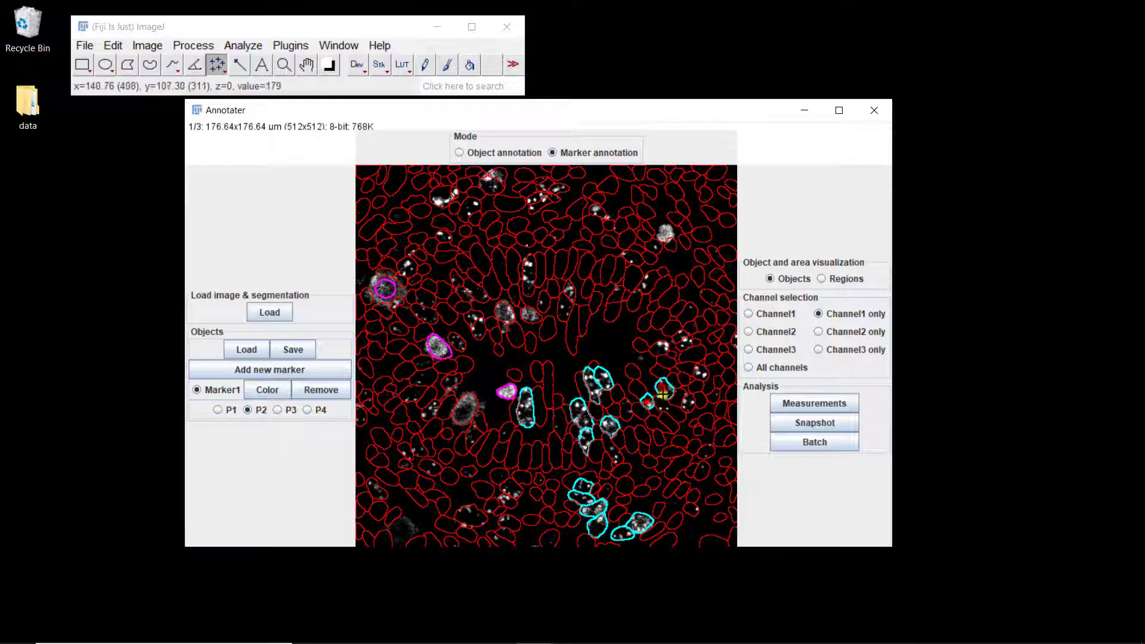
pyautogui.click(700, 370)
pyautogui.click(689, 401)
pyautogui.click(681, 338)
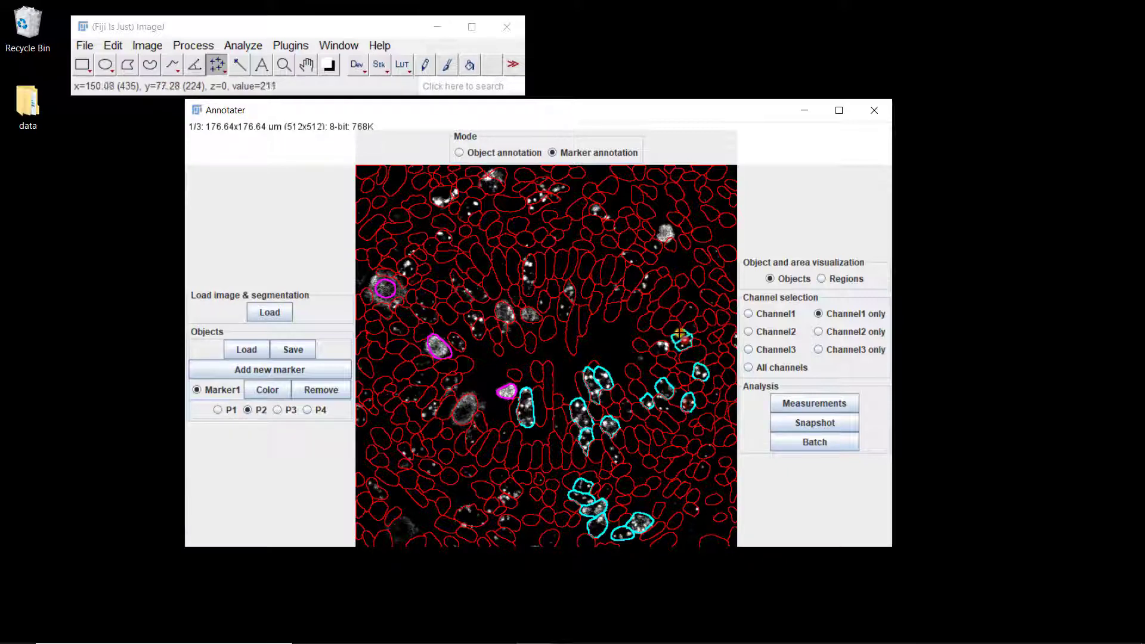
pyautogui.click(659, 348)
# Step: Annotate seven spotted nuclei along the arc above the central cavity, from its right end to its middle, as Marker1 pattern P2
pyautogui.click(648, 279)
pyautogui.click(616, 293)
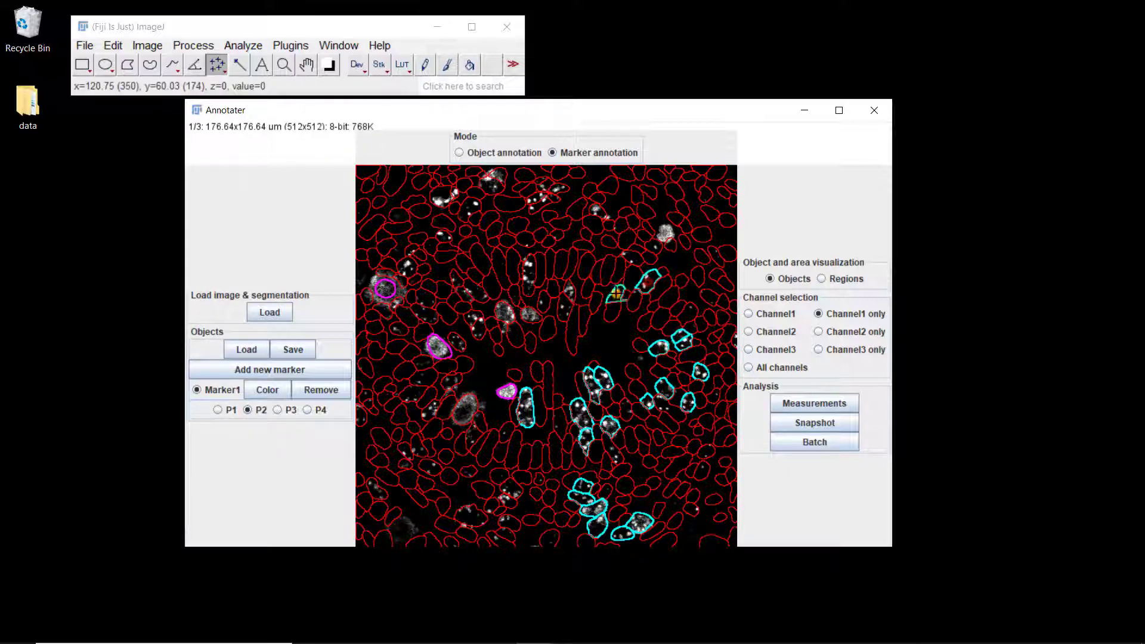
pyautogui.click(631, 257)
pyautogui.click(570, 291)
pyautogui.click(563, 311)
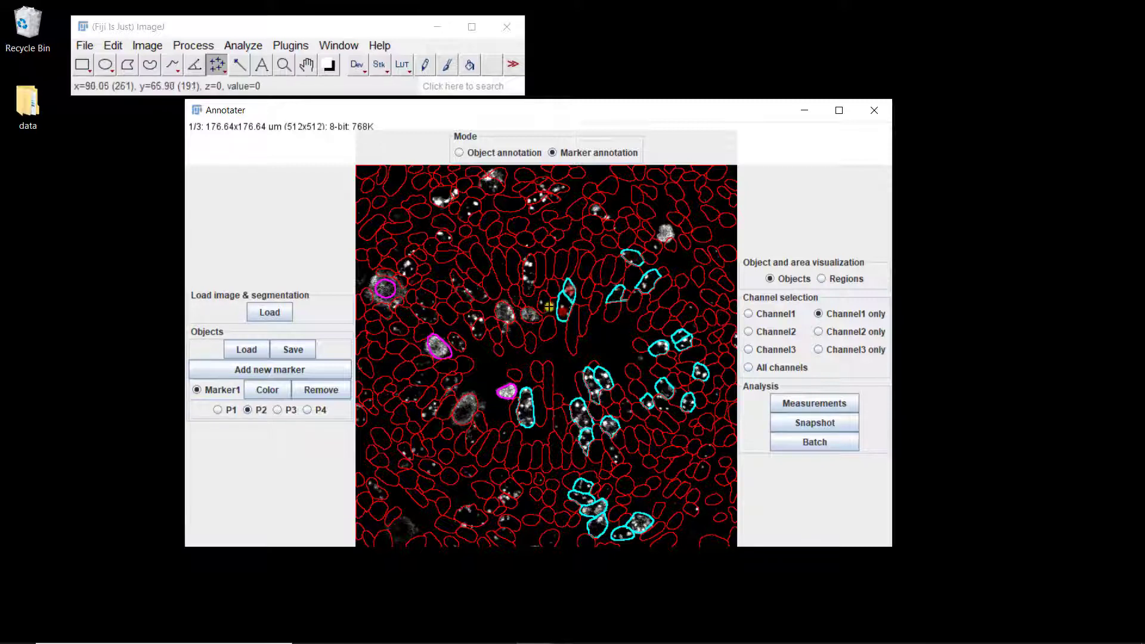
pyautogui.click(544, 301)
pyautogui.click(528, 274)
# Step: Annotate the spotted nuclei above and left of the central cavity as Marker1 pattern P2, including the large nucleus nearest the cavity
pyautogui.click(504, 312)
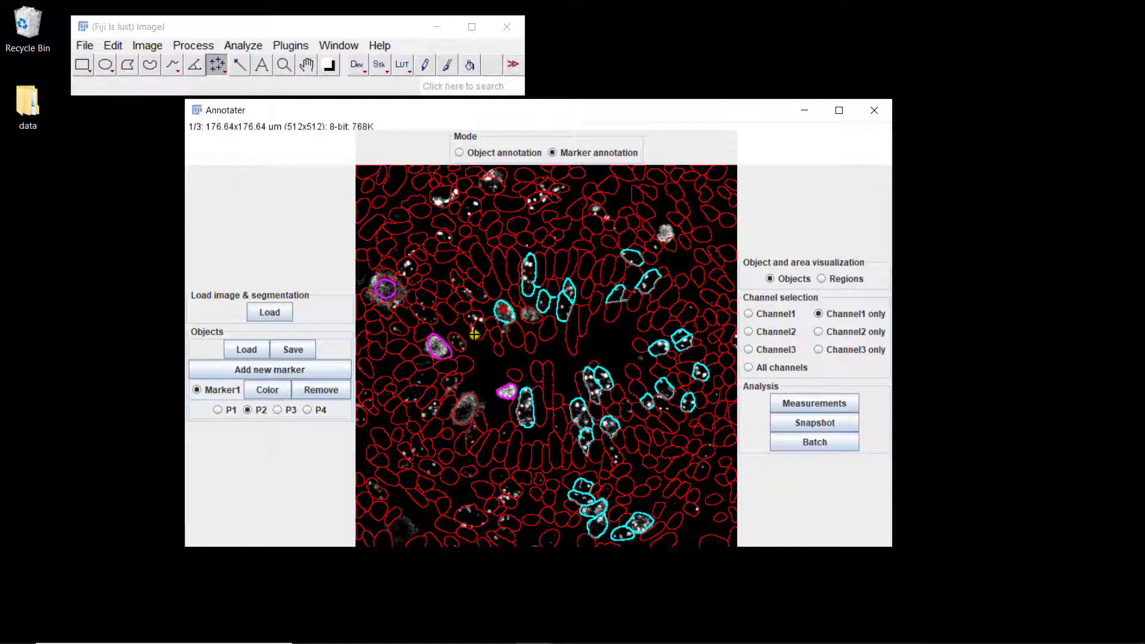
pyautogui.click(475, 323)
pyautogui.click(505, 312)
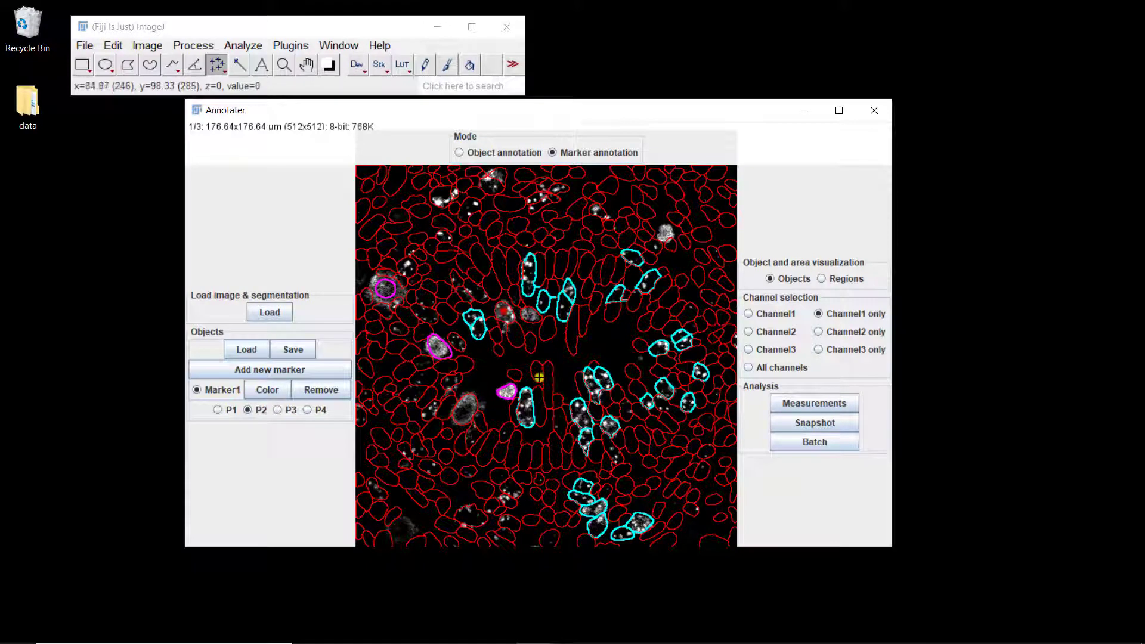
pyautogui.click(503, 313)
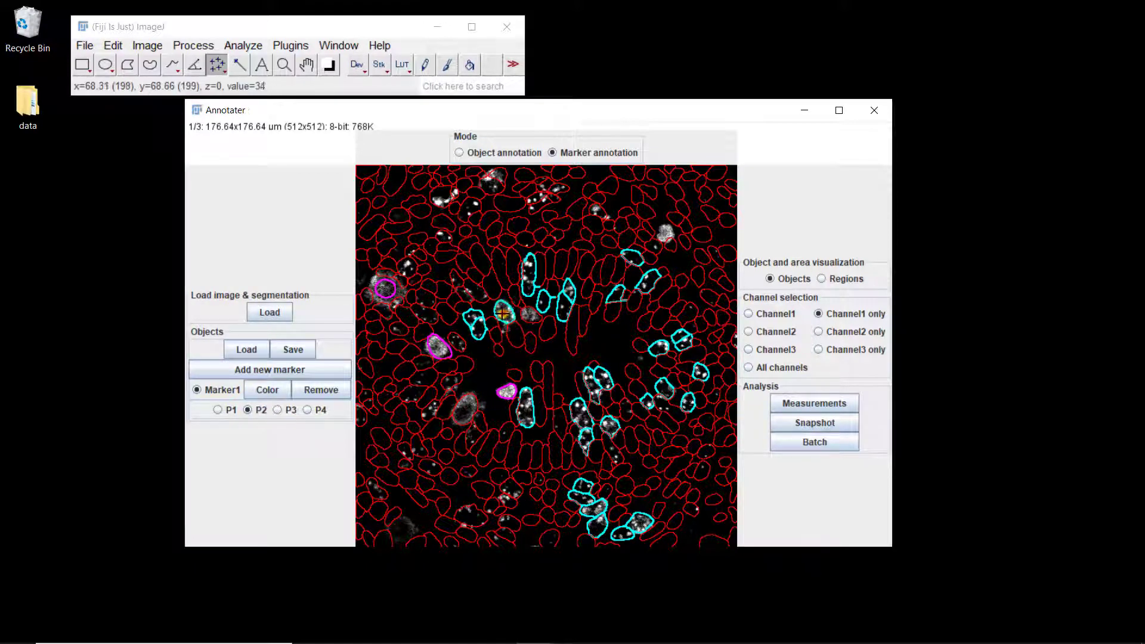
pyautogui.click(471, 291)
pyautogui.click(455, 280)
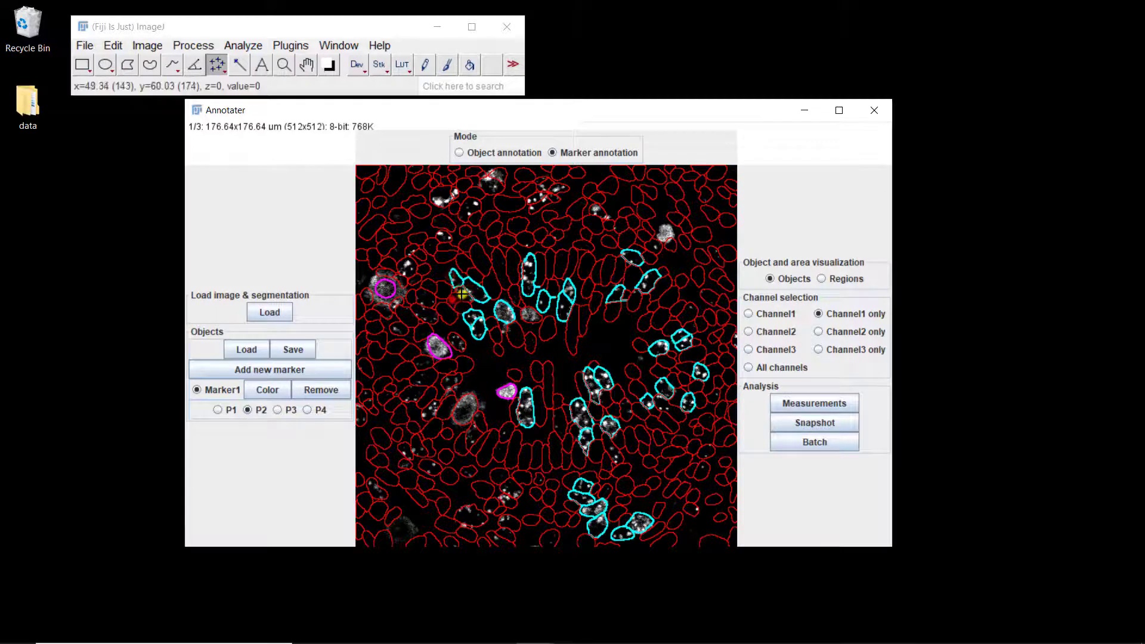
# Step: Annotate the spotted nuclei surrounding the P1 nucleus at the image's left edge as Marker1 pattern P2
pyautogui.click(421, 316)
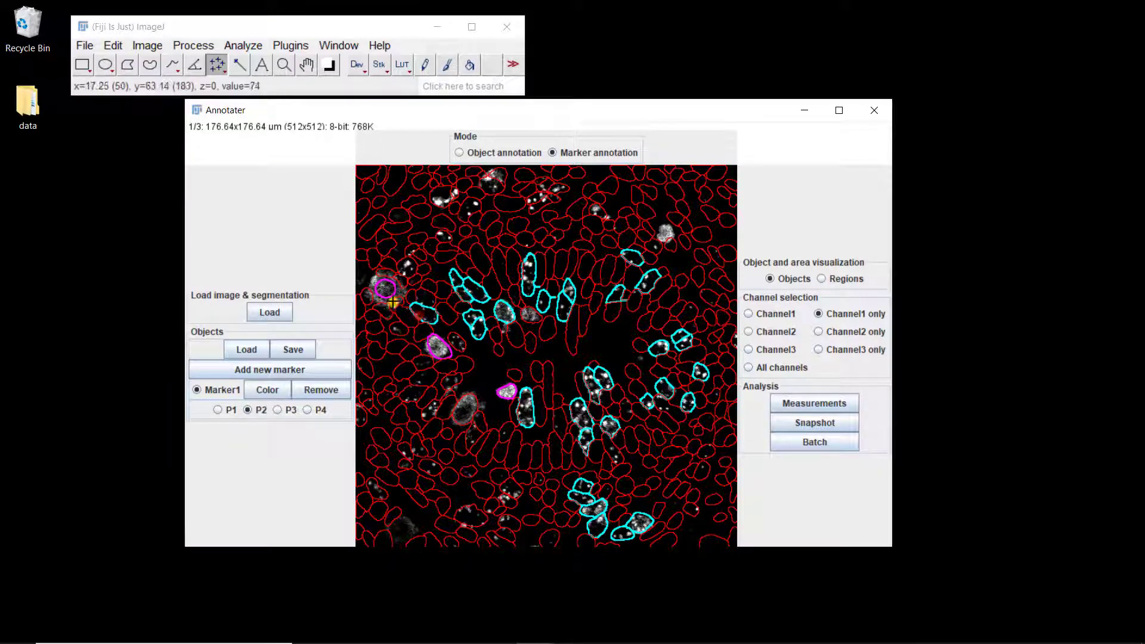
pyautogui.click(394, 304)
pyautogui.click(397, 327)
pyautogui.click(405, 264)
pyautogui.click(411, 249)
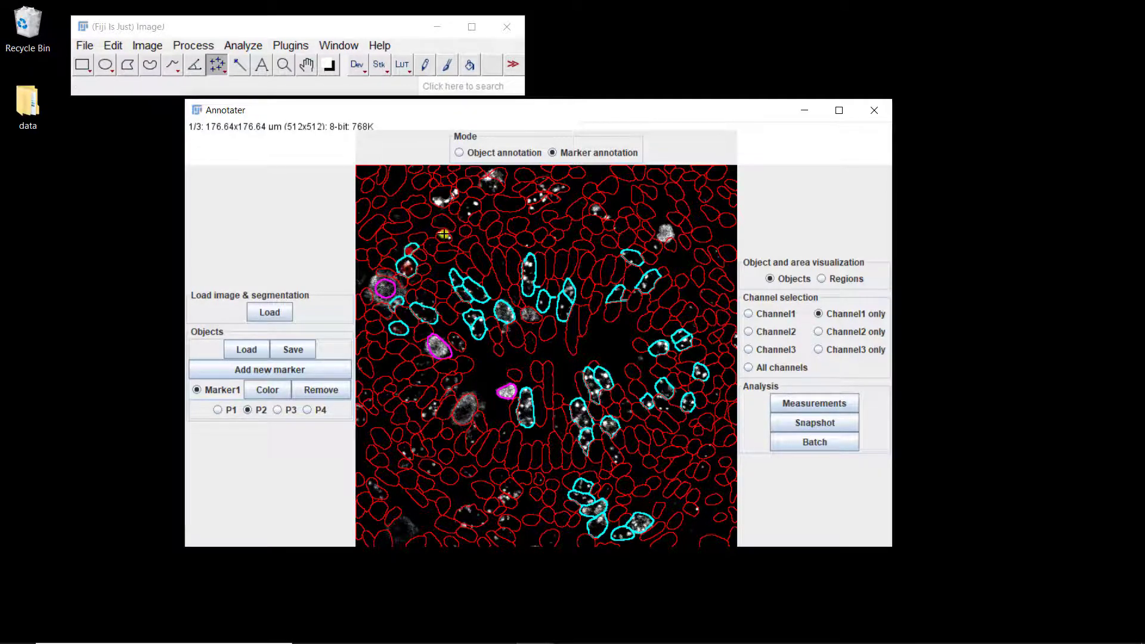
# Step: Annotate the spotted nuclei along the top of the image, from upper left to centre, as Marker1 pattern P2
pyautogui.click(444, 235)
pyautogui.click(442, 197)
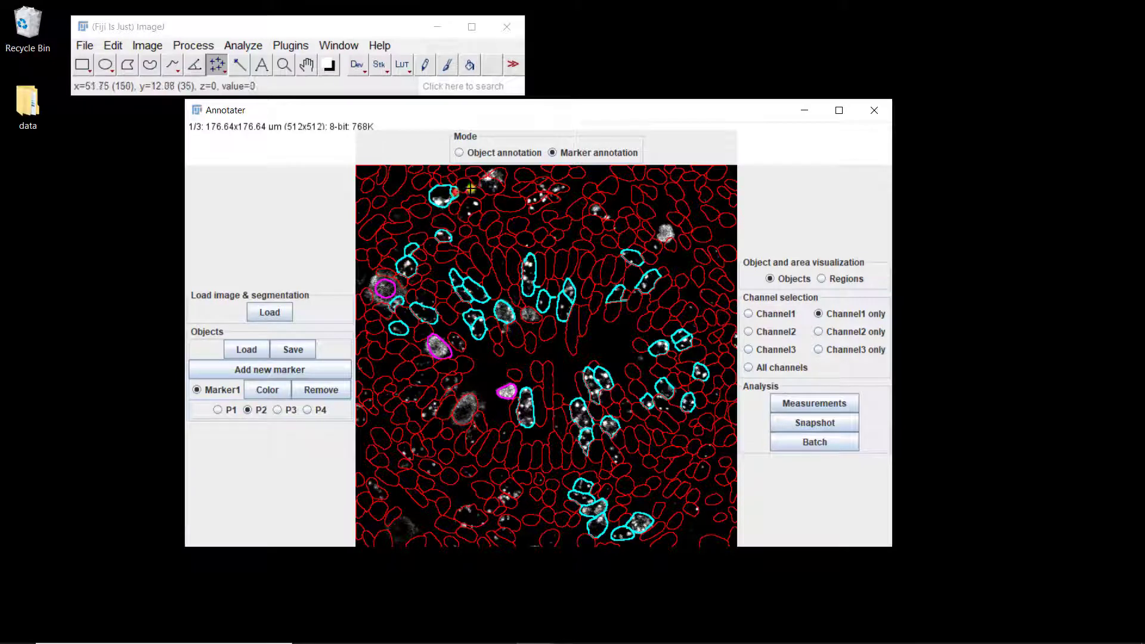
pyautogui.click(490, 185)
pyautogui.click(470, 206)
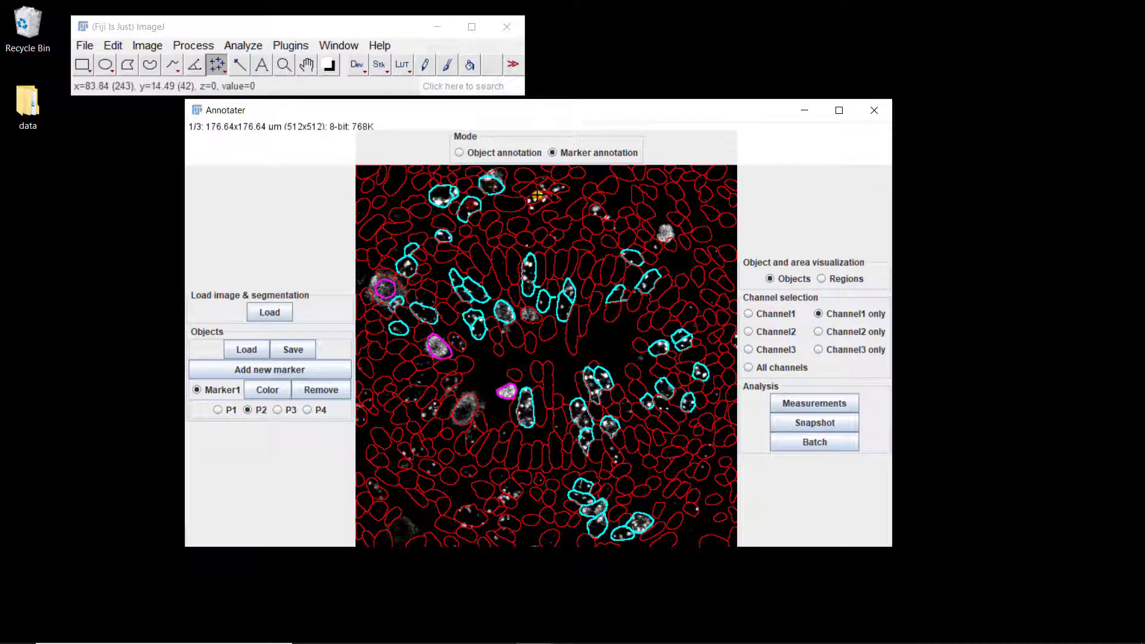
pyautogui.click(537, 196)
pyautogui.click(542, 204)
pyautogui.click(557, 189)
pyautogui.click(542, 187)
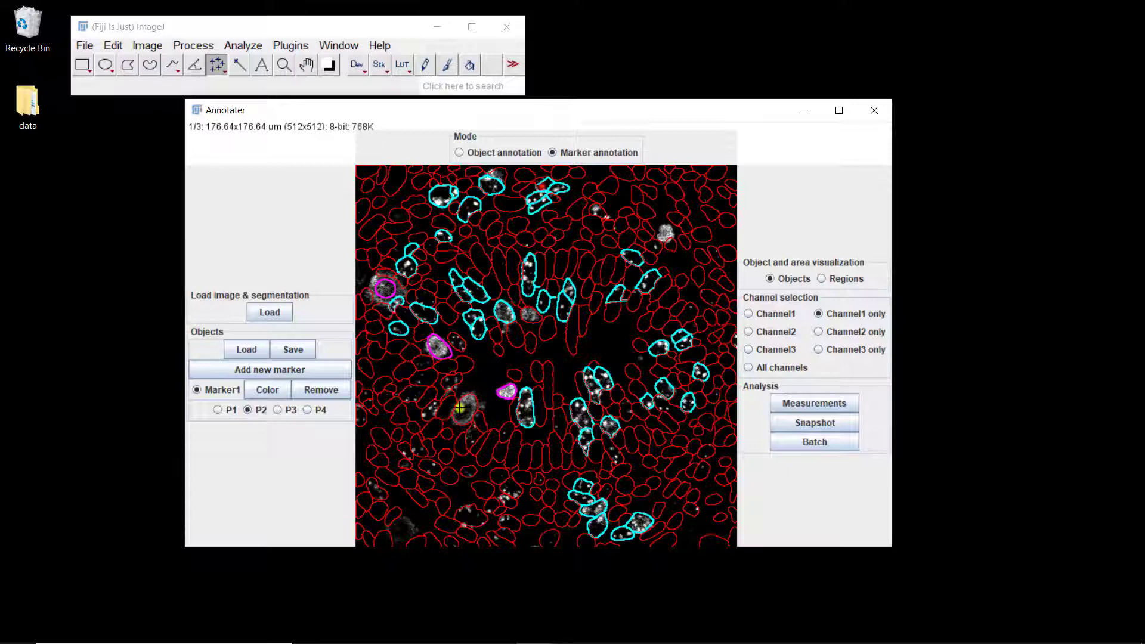
# Step: Annotate seven spotted nuclei in the left part of the image, from mid-height down to the lower left, as Marker1 pattern P2
pyautogui.click(429, 407)
pyautogui.click(451, 380)
pyautogui.click(457, 341)
pyautogui.click(412, 395)
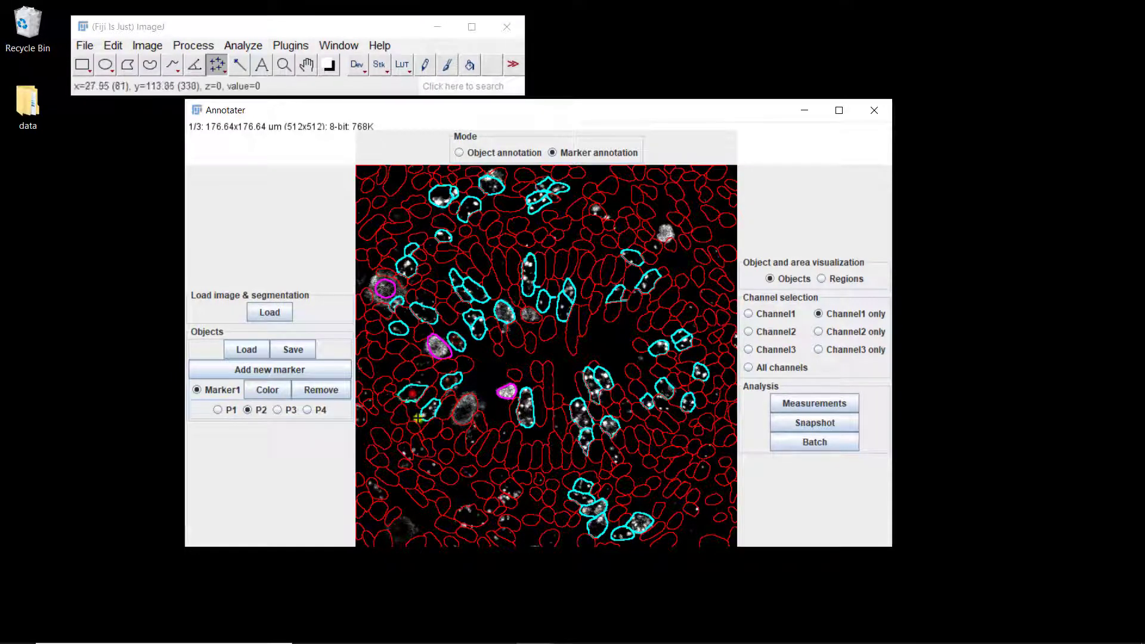
pyautogui.click(421, 444)
pyautogui.click(408, 450)
pyautogui.click(377, 490)
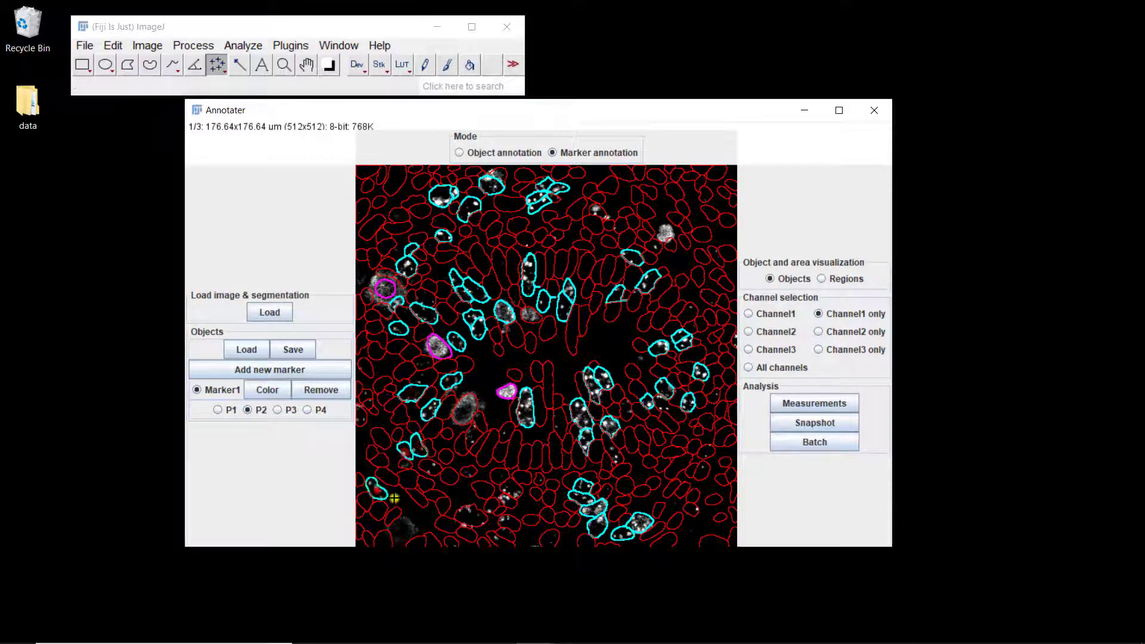
# Step: Annotate the spotted nuclei in the image's lower part, left of centre, as Marker1 pattern P2
pyautogui.click(473, 519)
pyautogui.click(506, 499)
pyautogui.click(510, 486)
pyautogui.click(491, 507)
pyautogui.click(509, 523)
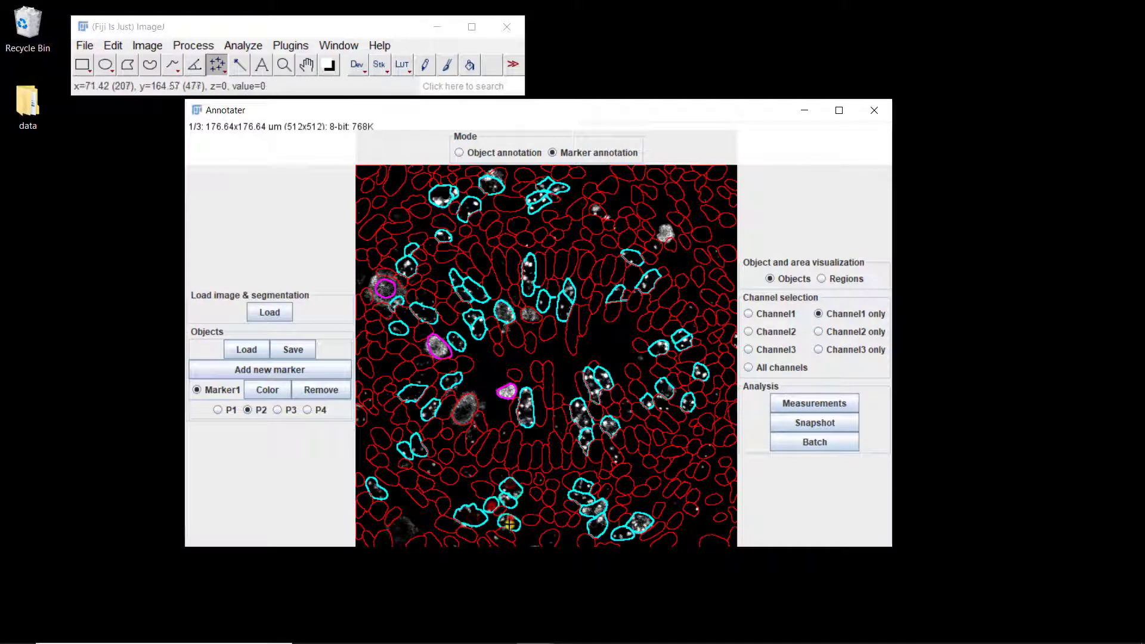
pyautogui.click(501, 538)
pyautogui.click(430, 467)
pyautogui.click(473, 432)
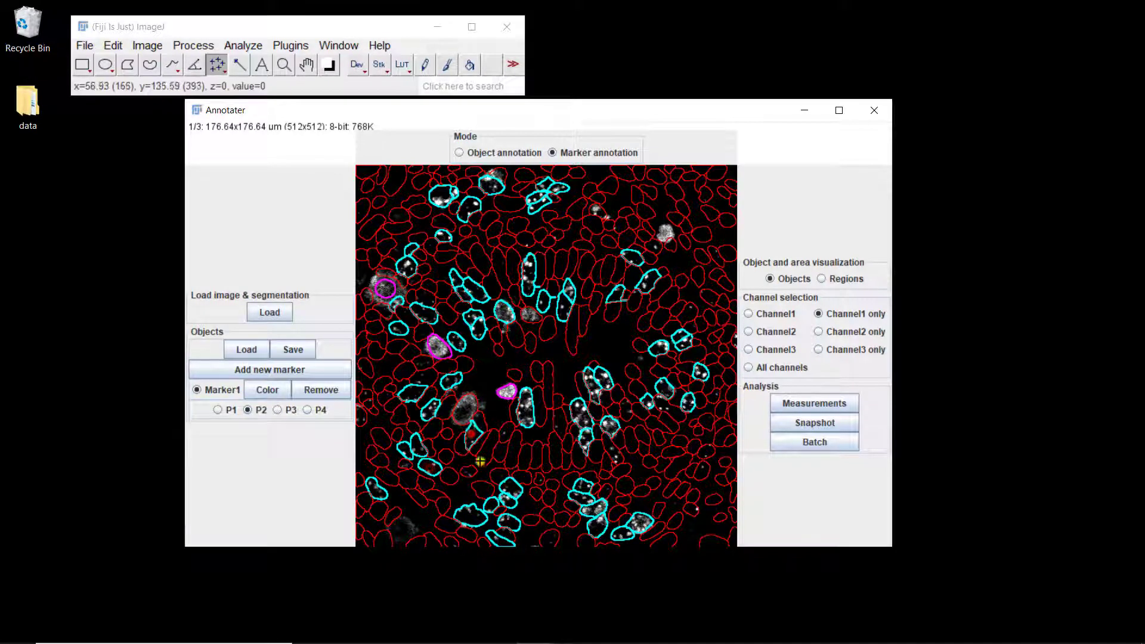
# Step: Annotate the large nucleus left of the cavity and the diffuse one above it as P1, and one nucleus near the top right as P2
pyautogui.click(217, 409)
pyautogui.click(466, 411)
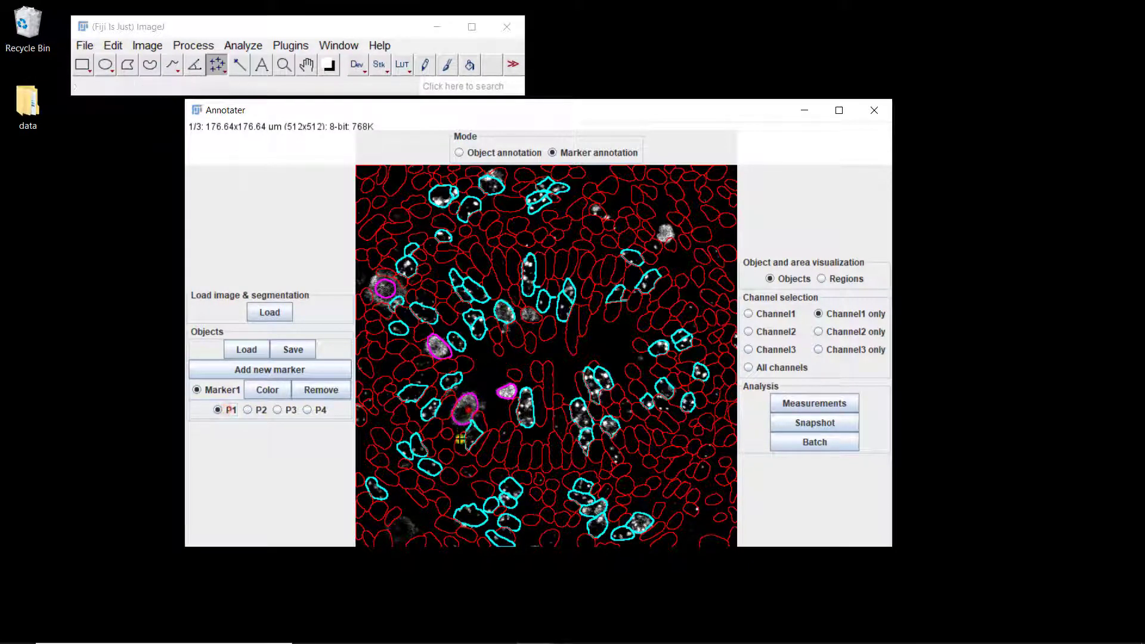
pyautogui.click(527, 315)
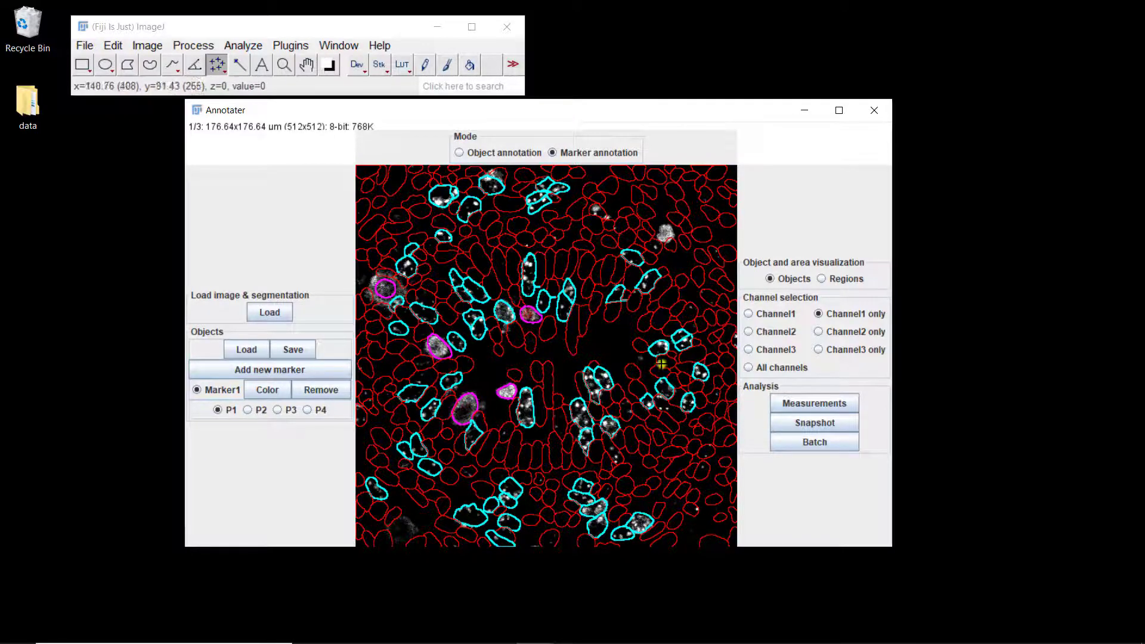
pyautogui.click(261, 410)
pyautogui.click(597, 213)
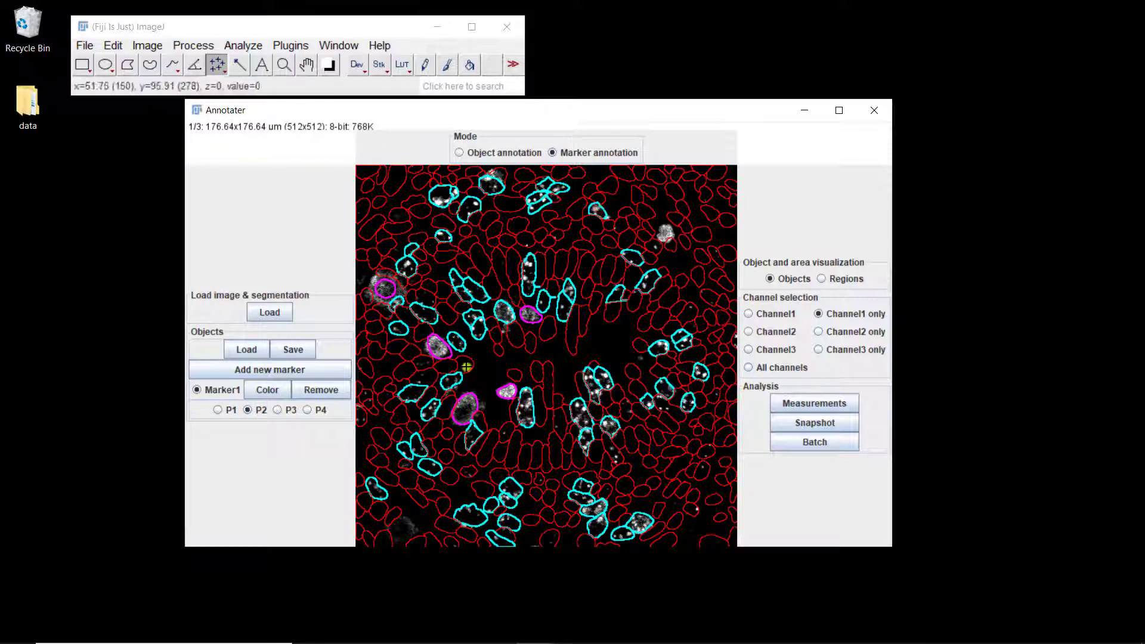
# Step: View all channels and channel 2 alone, and add a nuclear marker identified by thresholding on Channel 2
pyautogui.click(786, 366)
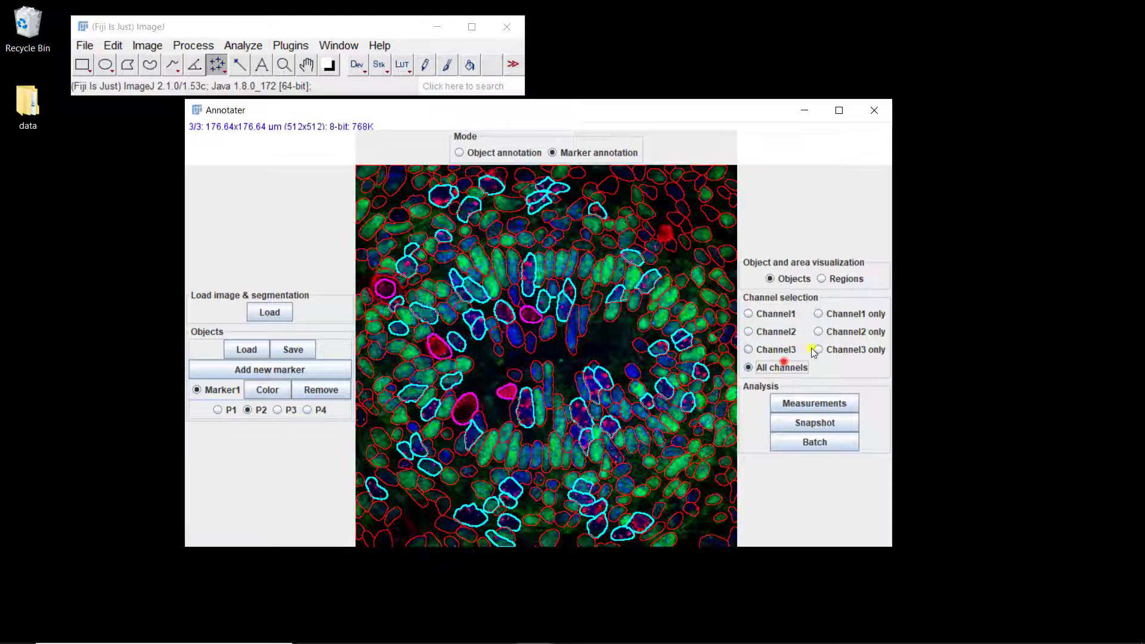
pyautogui.click(839, 330)
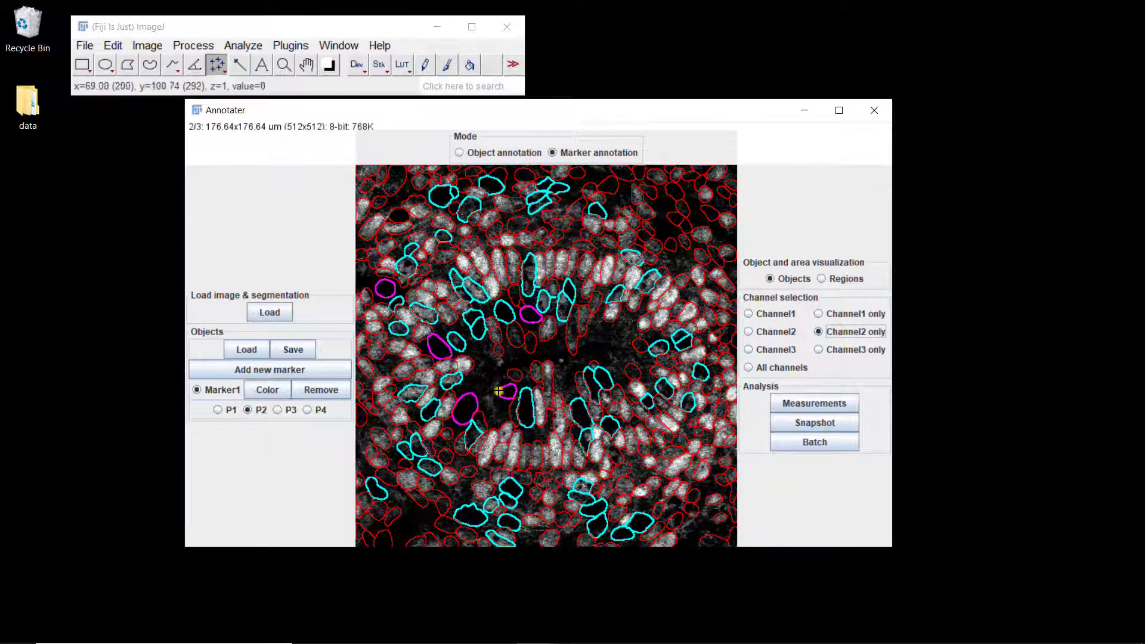
pyautogui.click(269, 370)
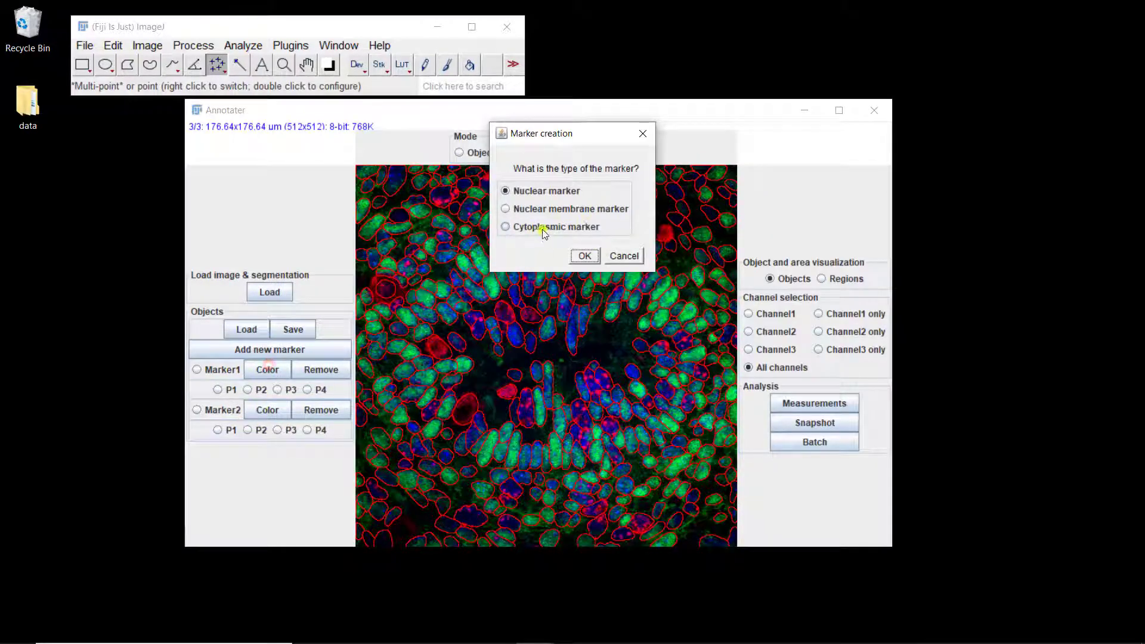
pyautogui.click(585, 255)
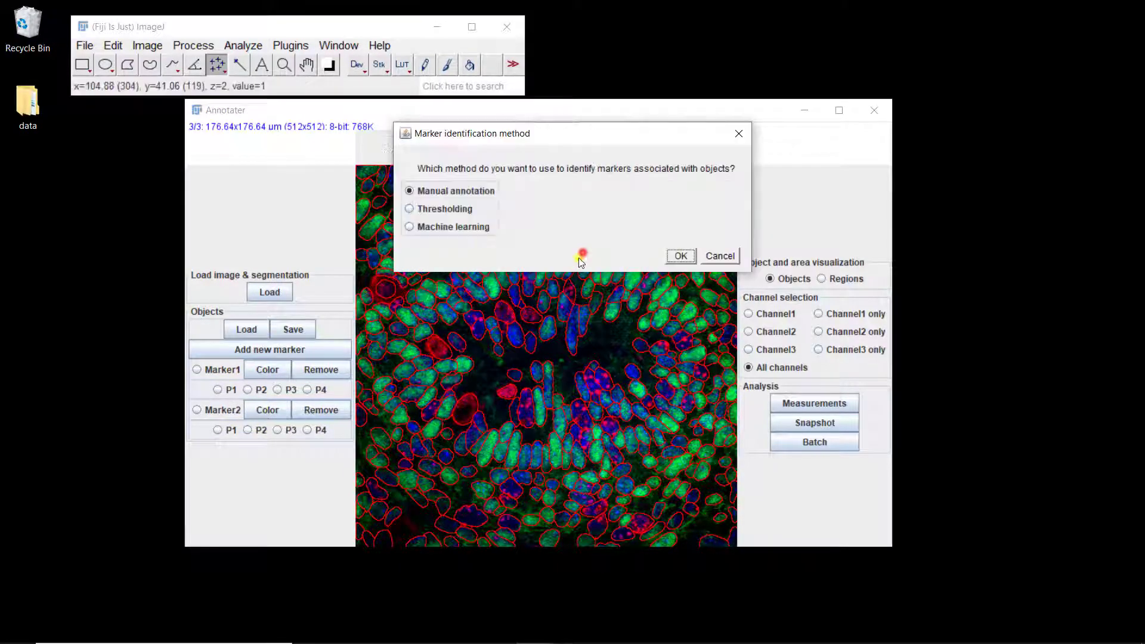
pyautogui.click(438, 208)
pyautogui.click(681, 255)
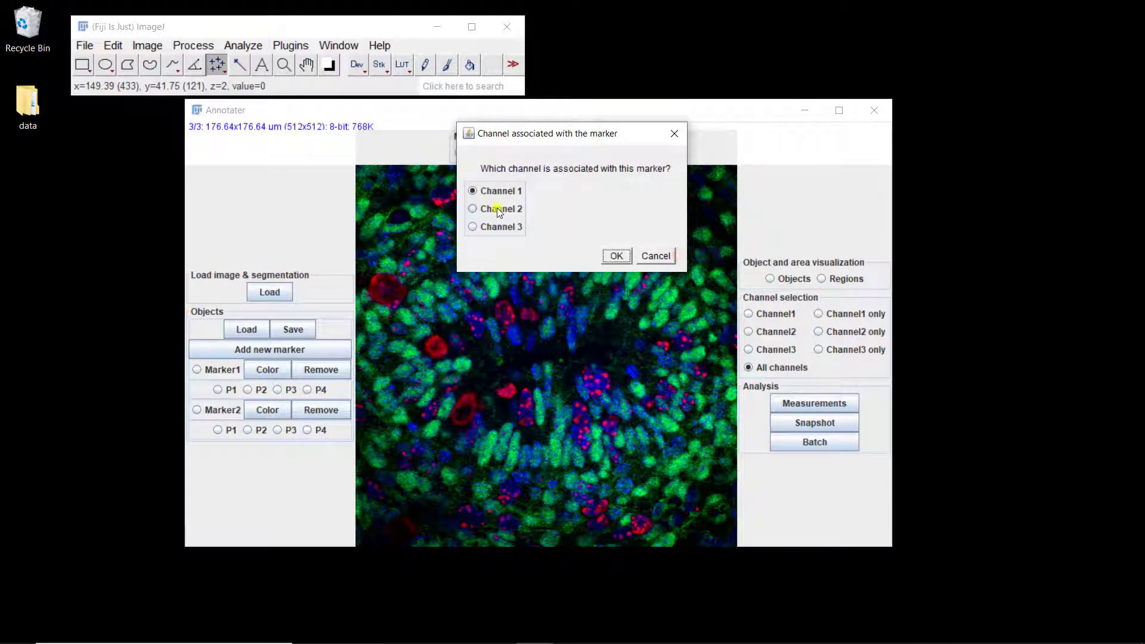
pyautogui.click(503, 210)
pyautogui.click(615, 256)
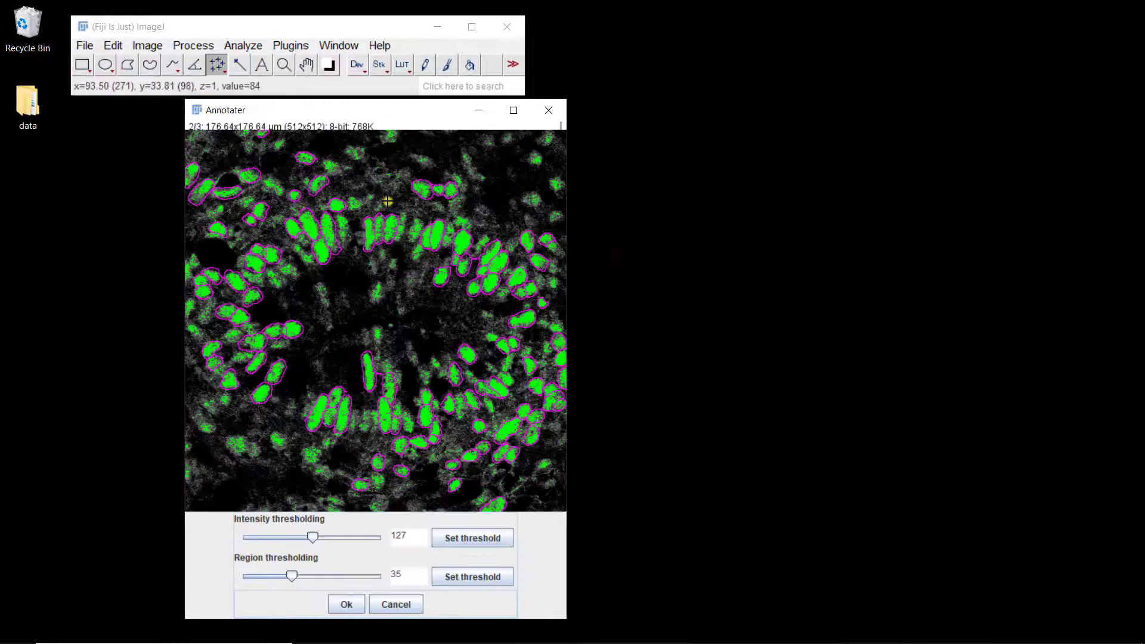
# Step: Set the intensity threshold to 62 with the region threshold at 35 and accept the thresholding
pyautogui.moveTo(387, 113)
pyautogui.mouseDown()
pyautogui.moveTo(433, 93)
pyautogui.moveTo(630, 68)
pyautogui.mouseUp()
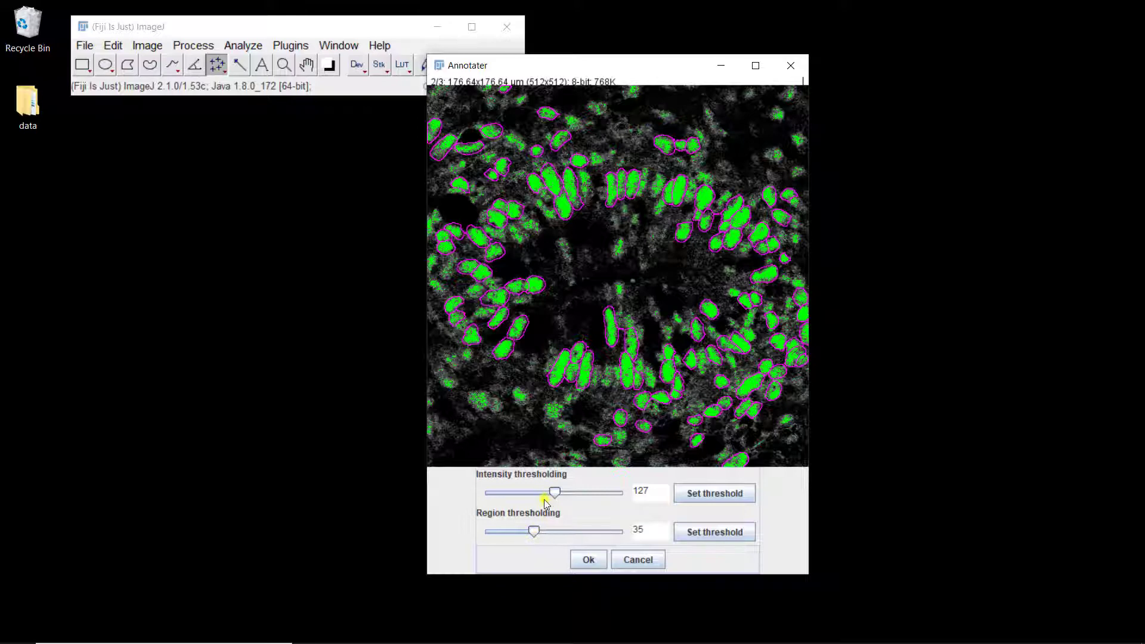
pyautogui.click(532, 530)
pyautogui.moveTo(553, 494); pyautogui.dragTo(520, 498)
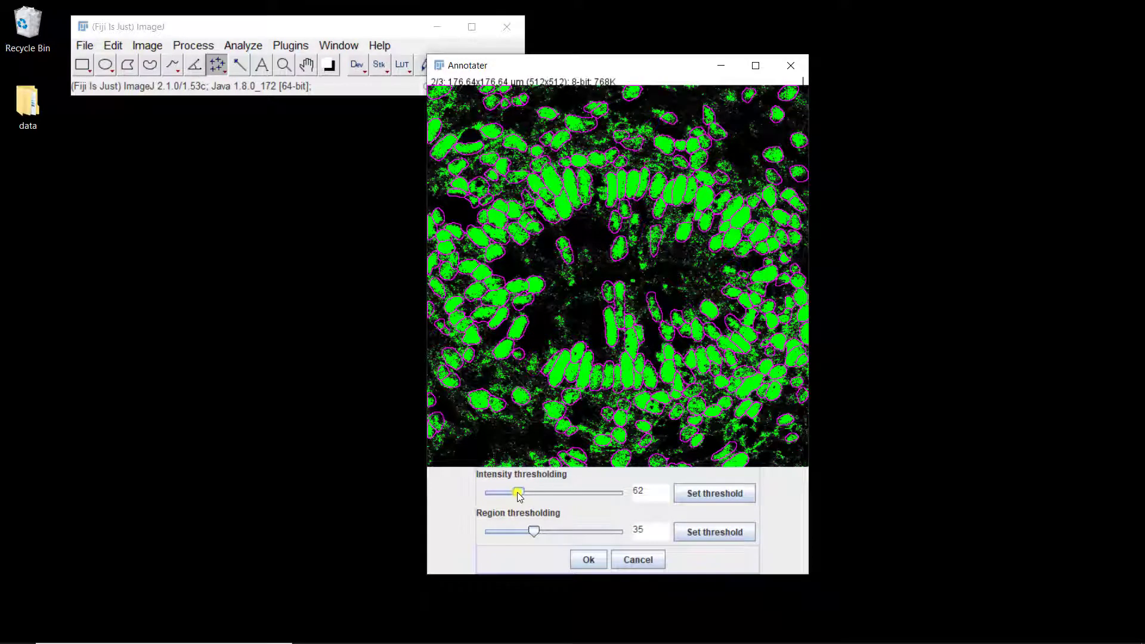
pyautogui.click(588, 559)
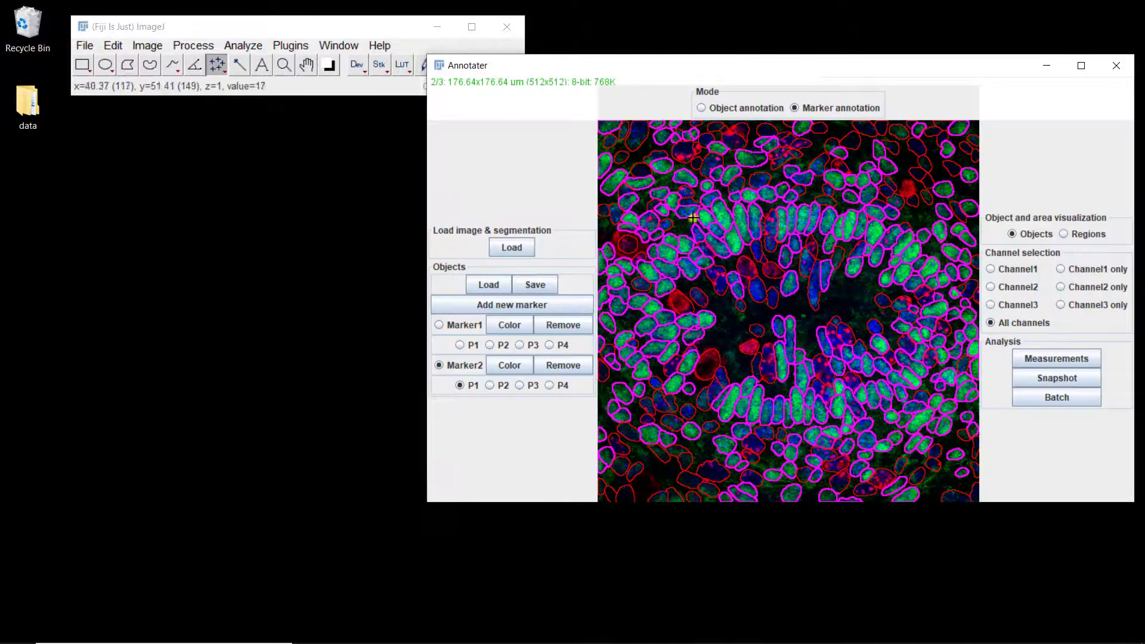
# Step: Display channel 2 only and add two missed nuclei near the top of the image to Marker2 pattern P1
pyautogui.moveTo(735, 70); pyautogui.dragTo(547, 99)
pyautogui.click(803, 315)
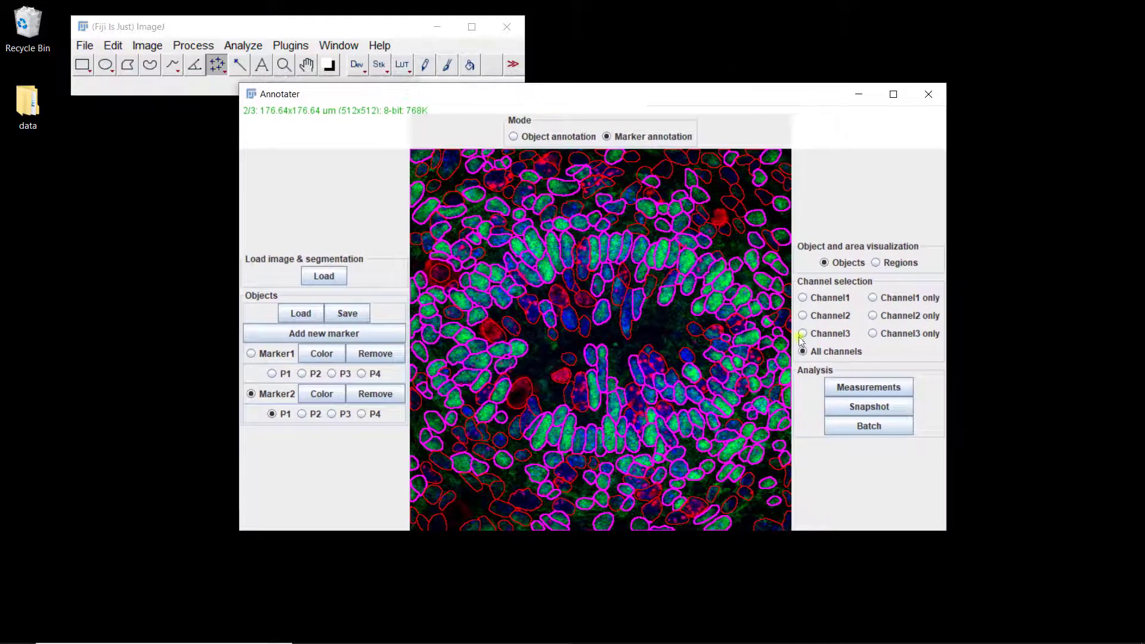
pyautogui.click(873, 315)
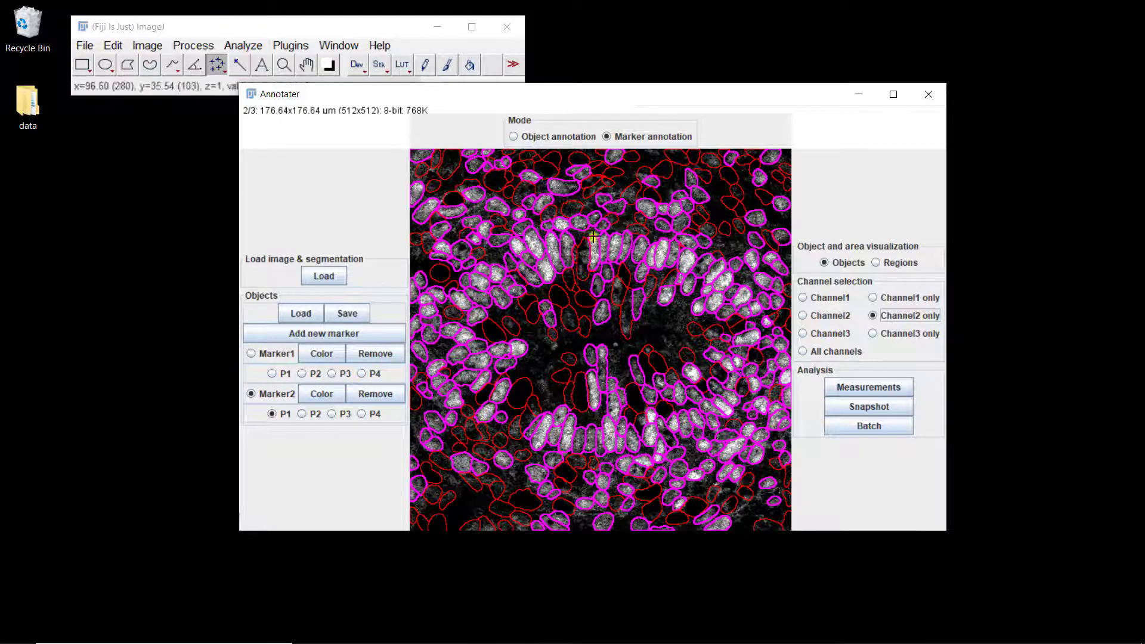
pyautogui.click(631, 195)
pyautogui.click(644, 173)
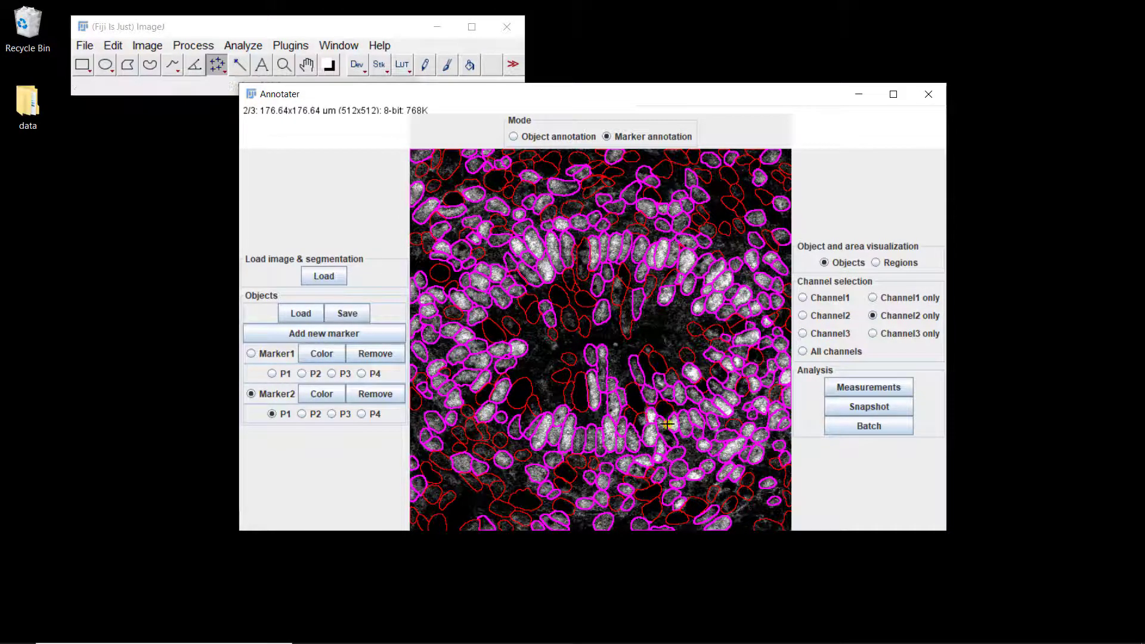
# Step: Correct the Marker2 pattern P1 annotation of two nuclei at the right side of the central cavity
pyautogui.click(648, 351)
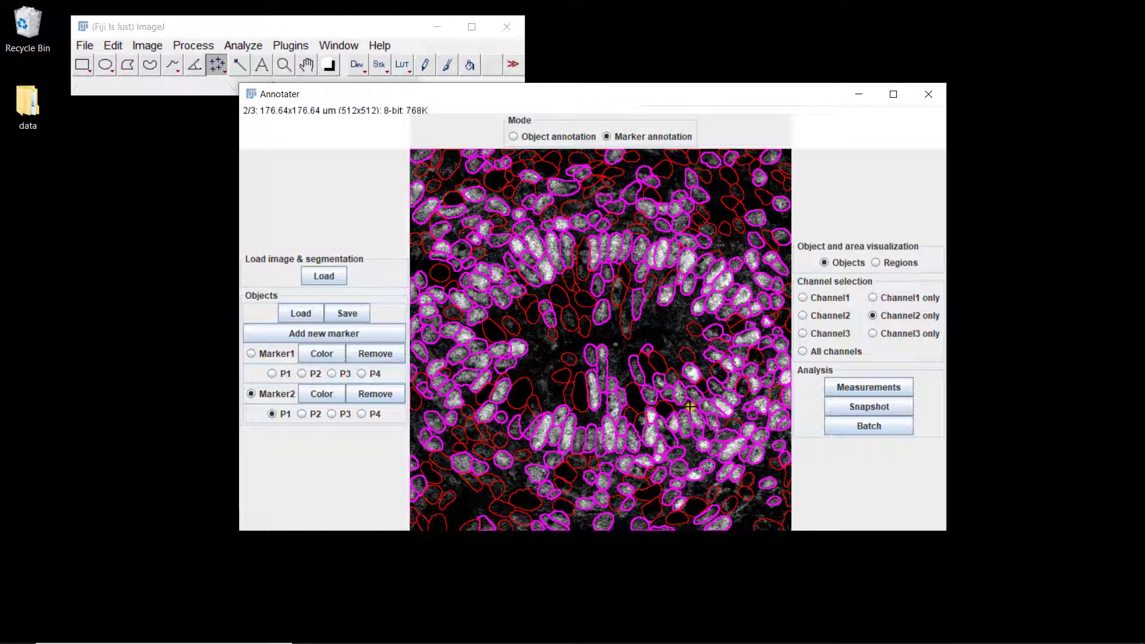
pyautogui.click(673, 379)
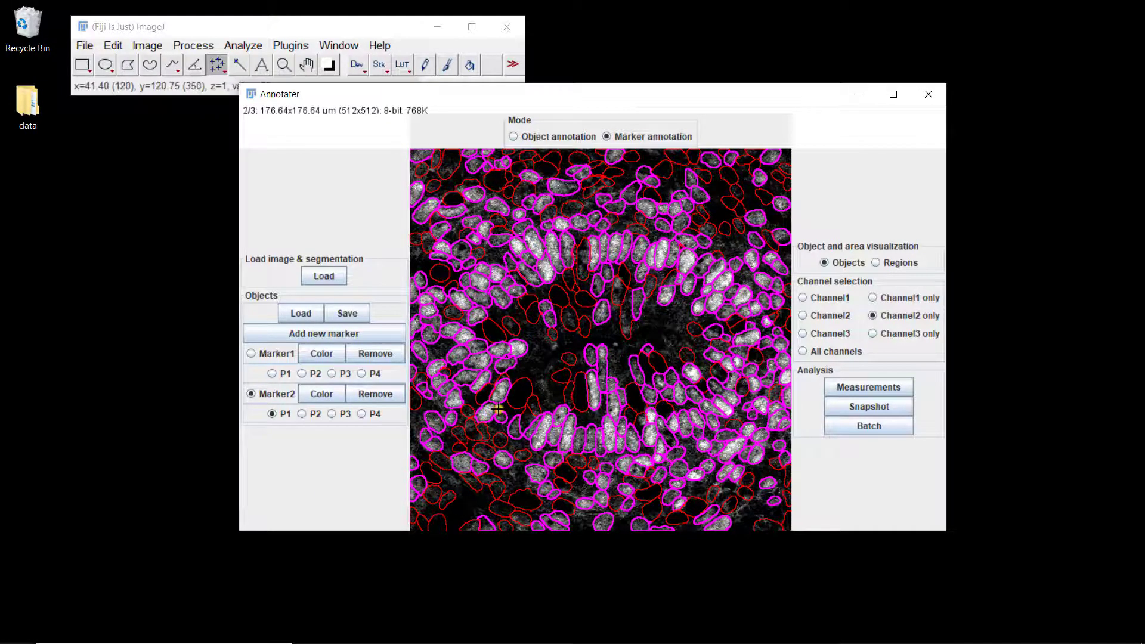
# Step: Add a new nuclear marker identified by machine learning on Channel 2
pyautogui.click(327, 335)
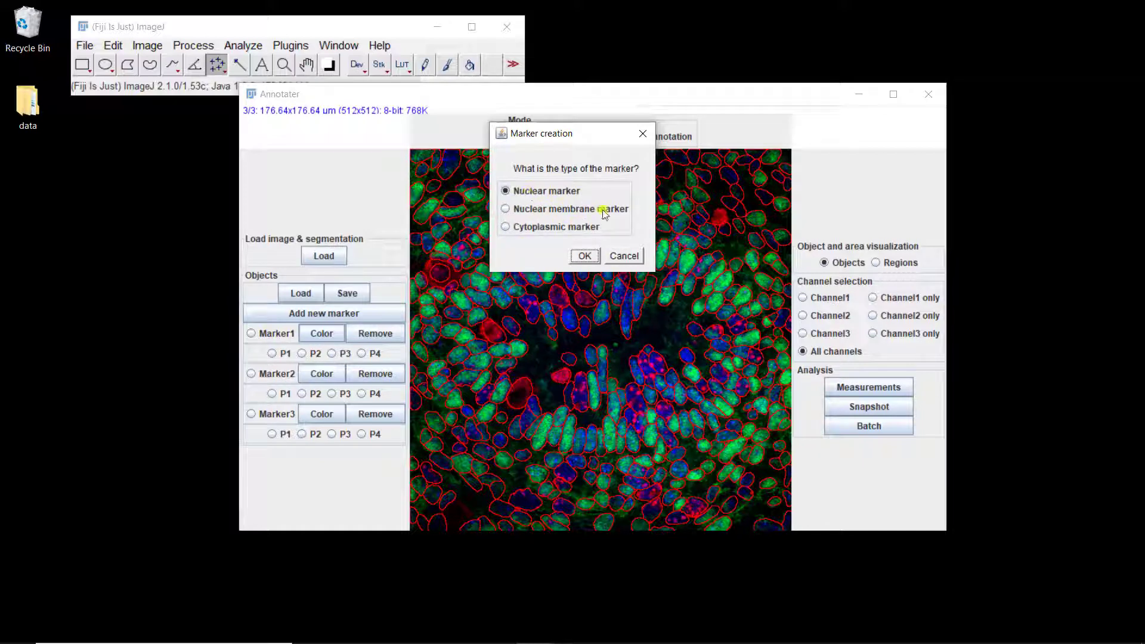
pyautogui.click(581, 255)
pyautogui.click(436, 227)
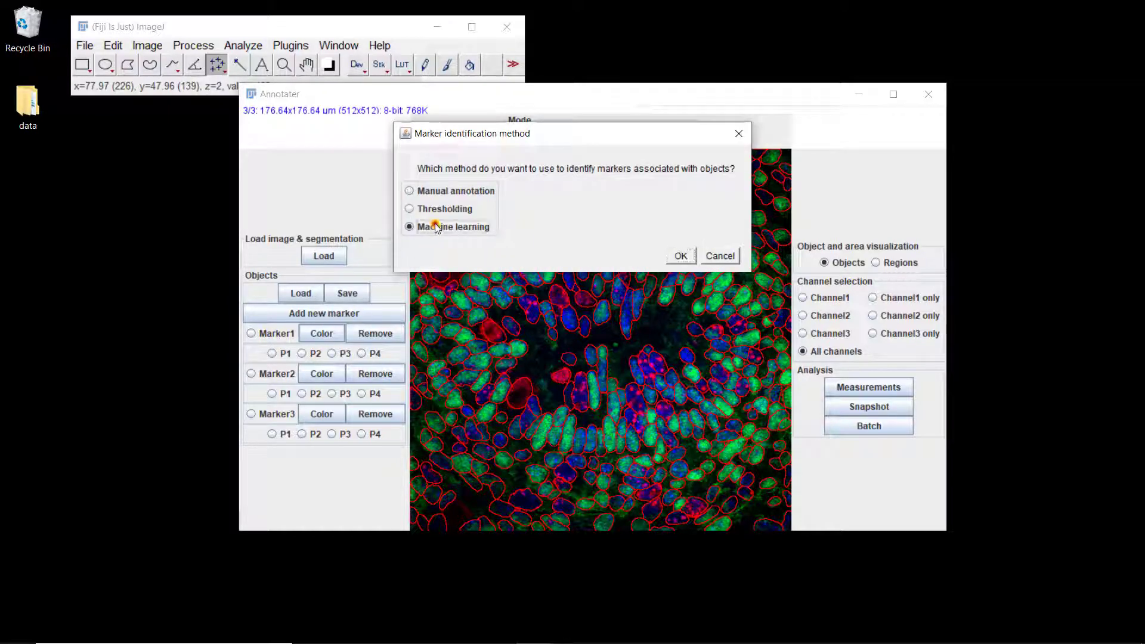
pyautogui.click(680, 255)
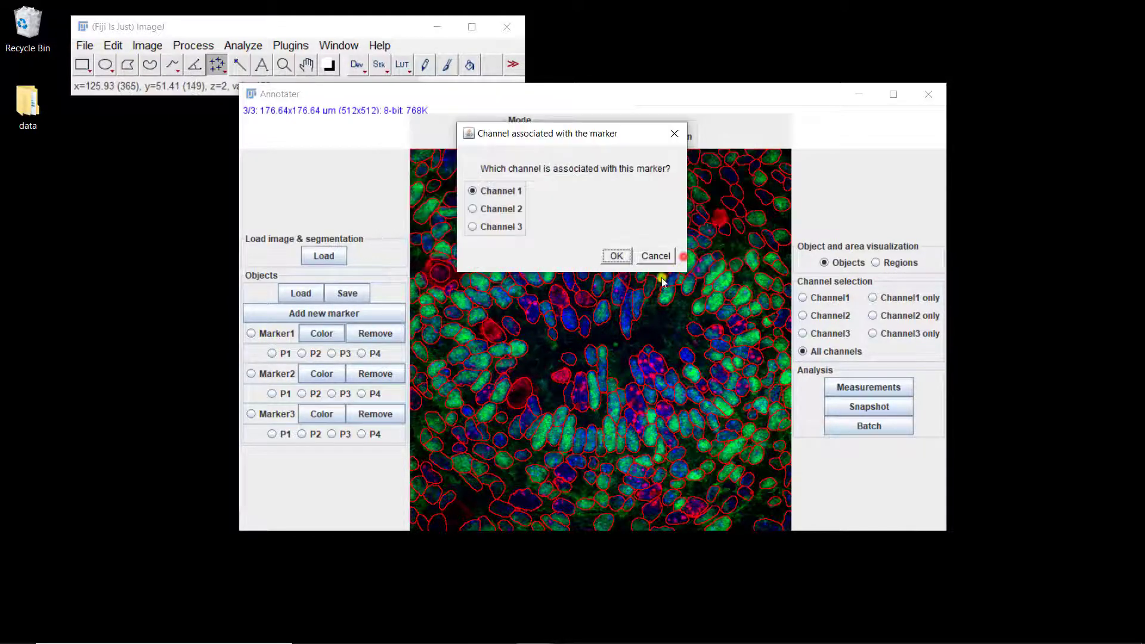
pyautogui.click(498, 209)
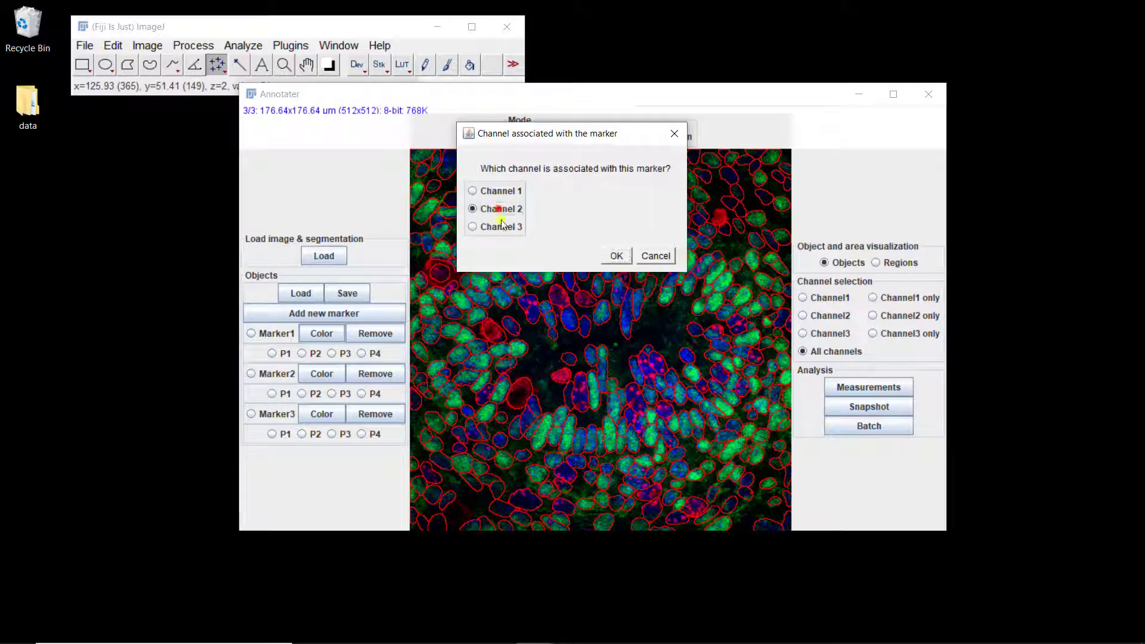
pyautogui.click(617, 256)
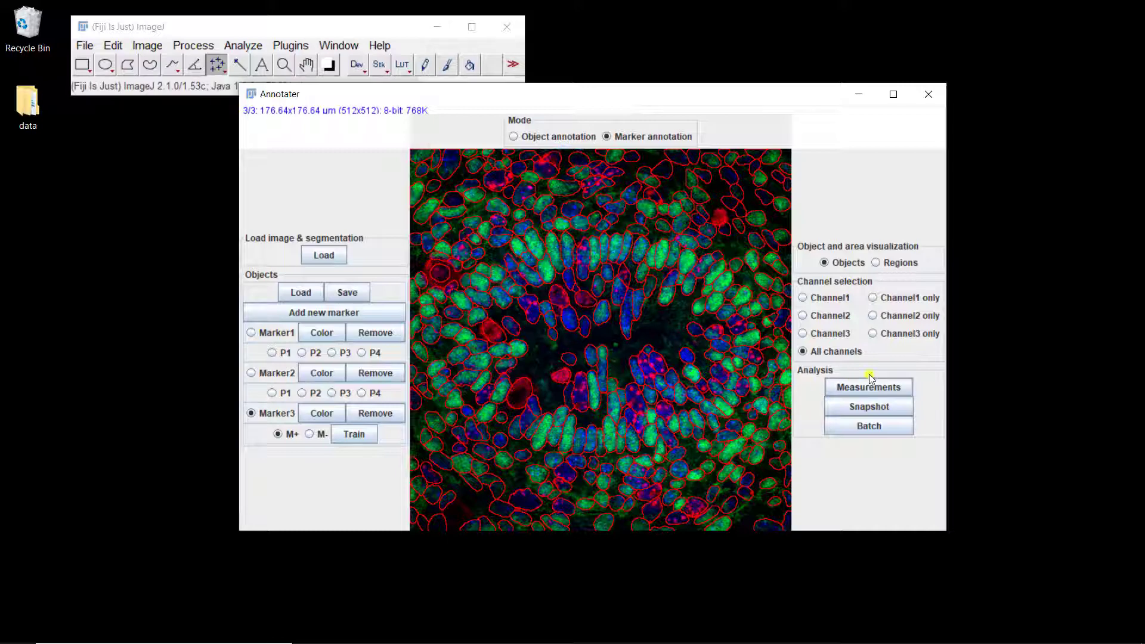
# Step: Display channel 2 only and annotate seven nuclei in and above the upper row around the cavity as M+ examples for Marker3
pyautogui.click(874, 317)
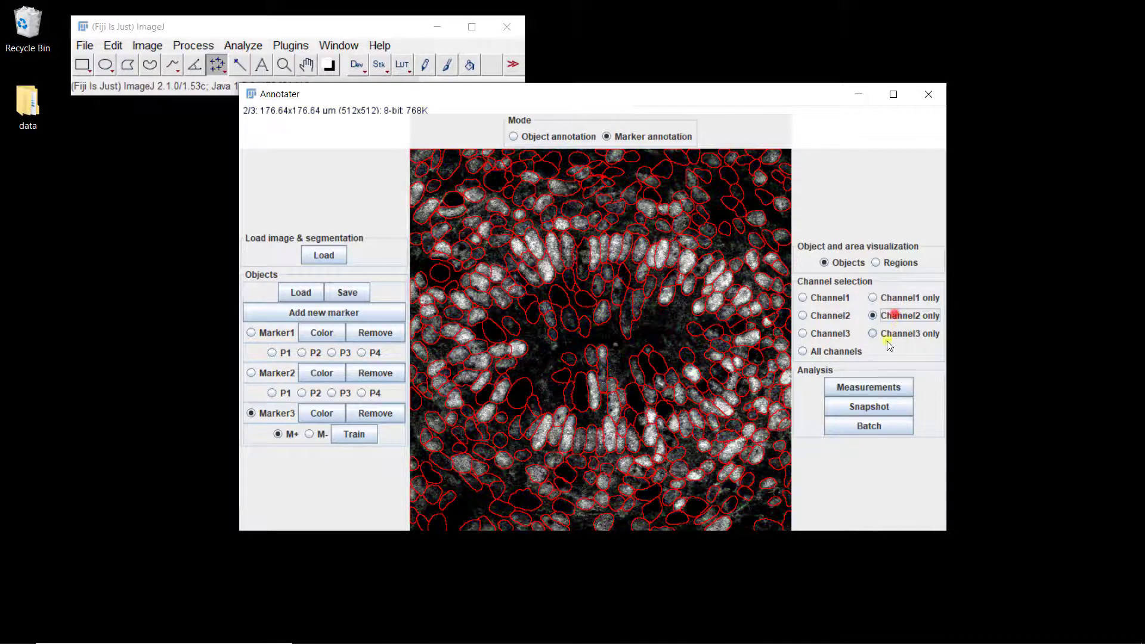
pyautogui.click(278, 435)
pyautogui.click(543, 272)
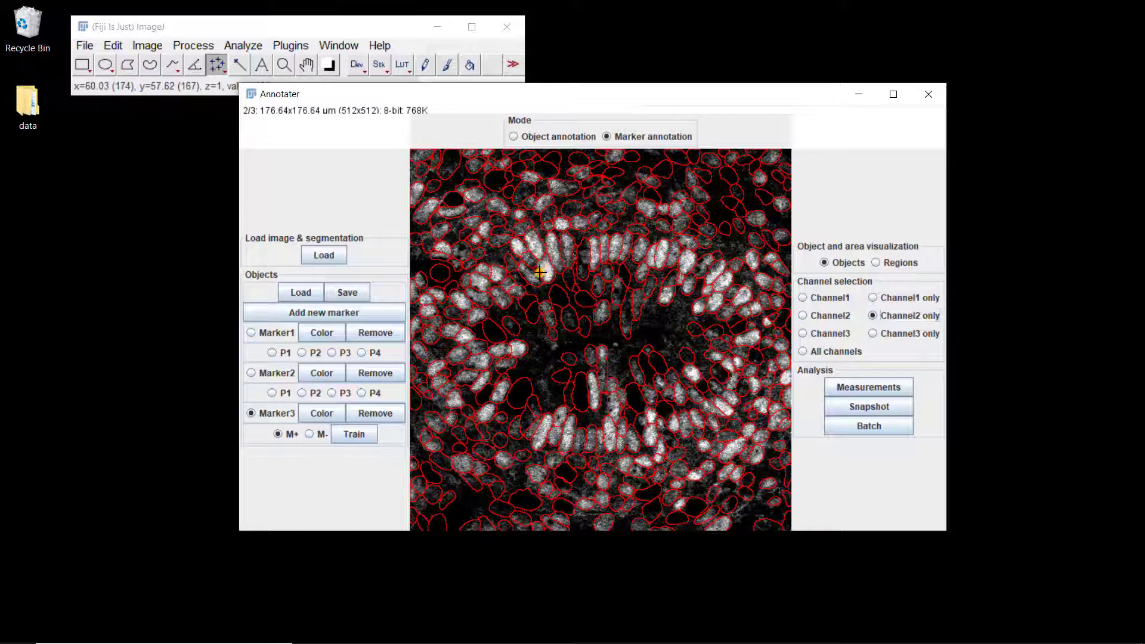
pyautogui.click(535, 247)
pyautogui.click(553, 251)
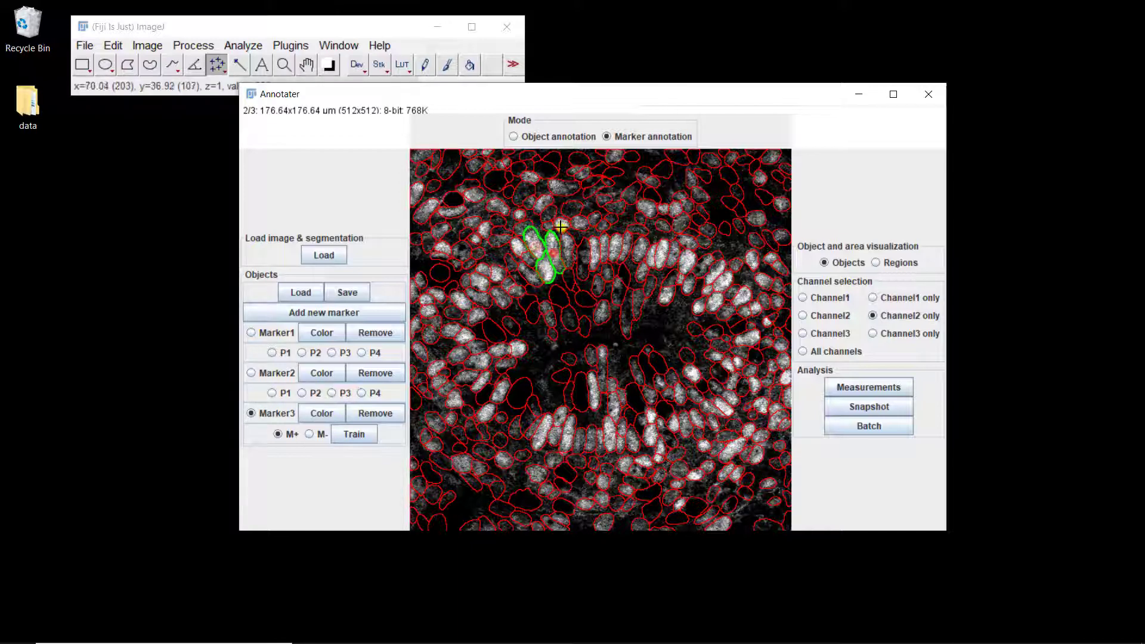
pyautogui.click(561, 224)
pyautogui.click(580, 223)
pyautogui.click(603, 225)
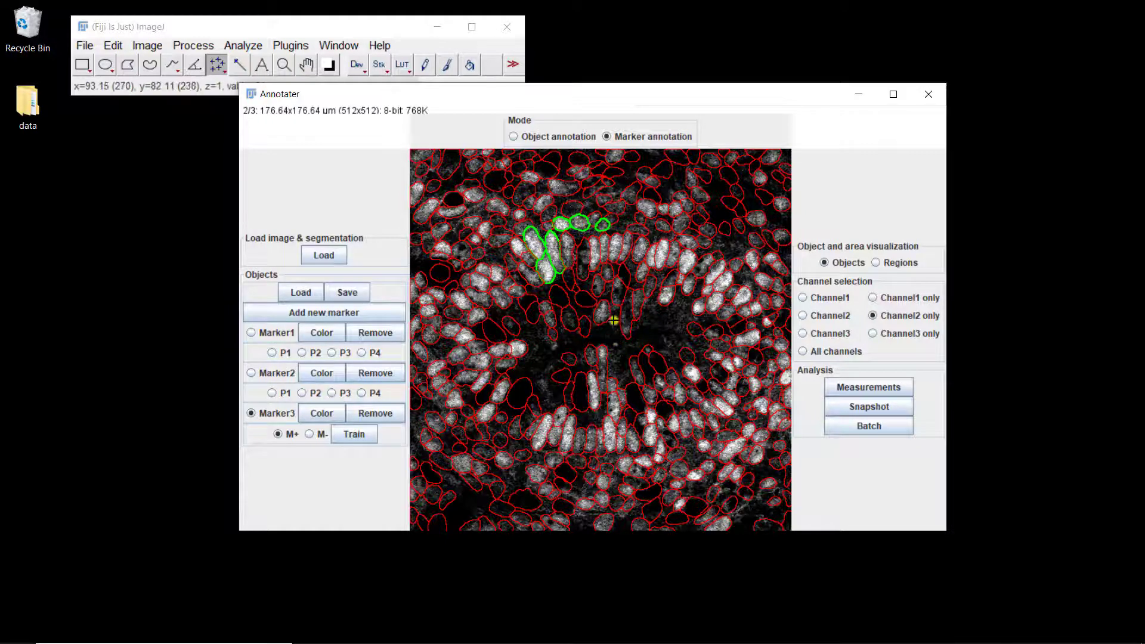
pyautogui.click(599, 286)
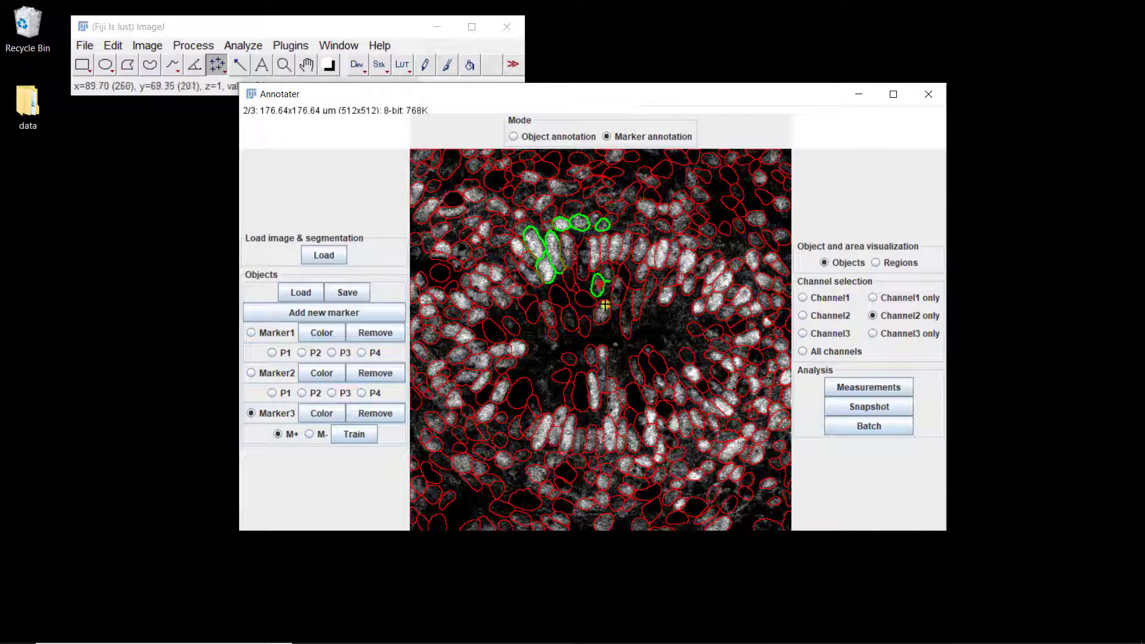
# Step: Annotate several dark nuclei in and left of the cavity as M- examples for Marker3 and train the classifier
pyautogui.click(314, 435)
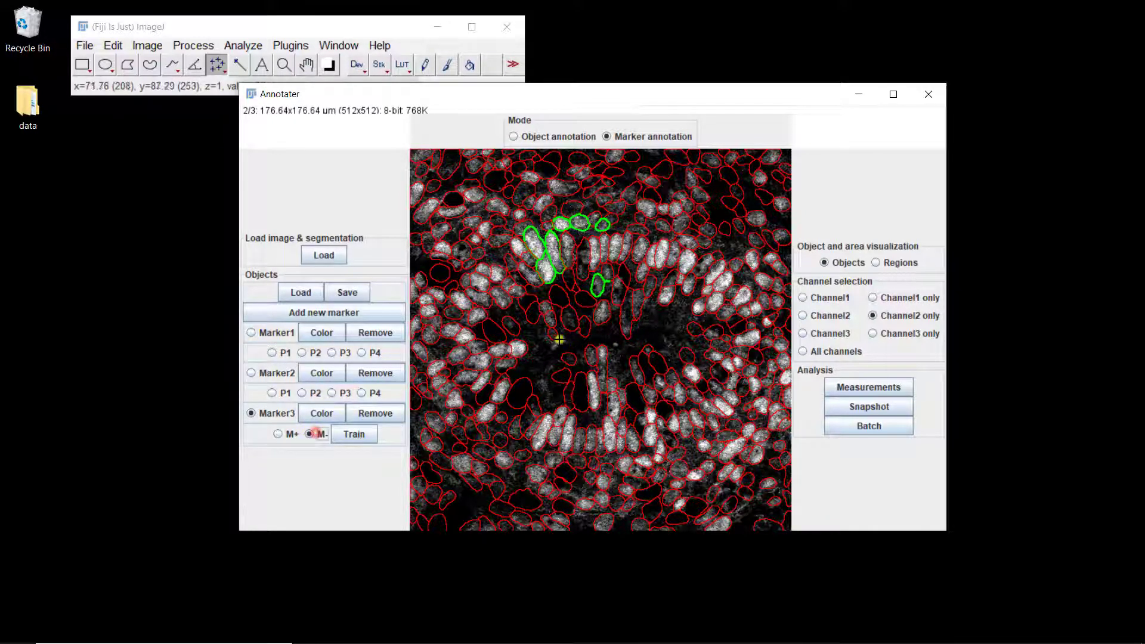
pyautogui.click(524, 302)
pyautogui.click(511, 325)
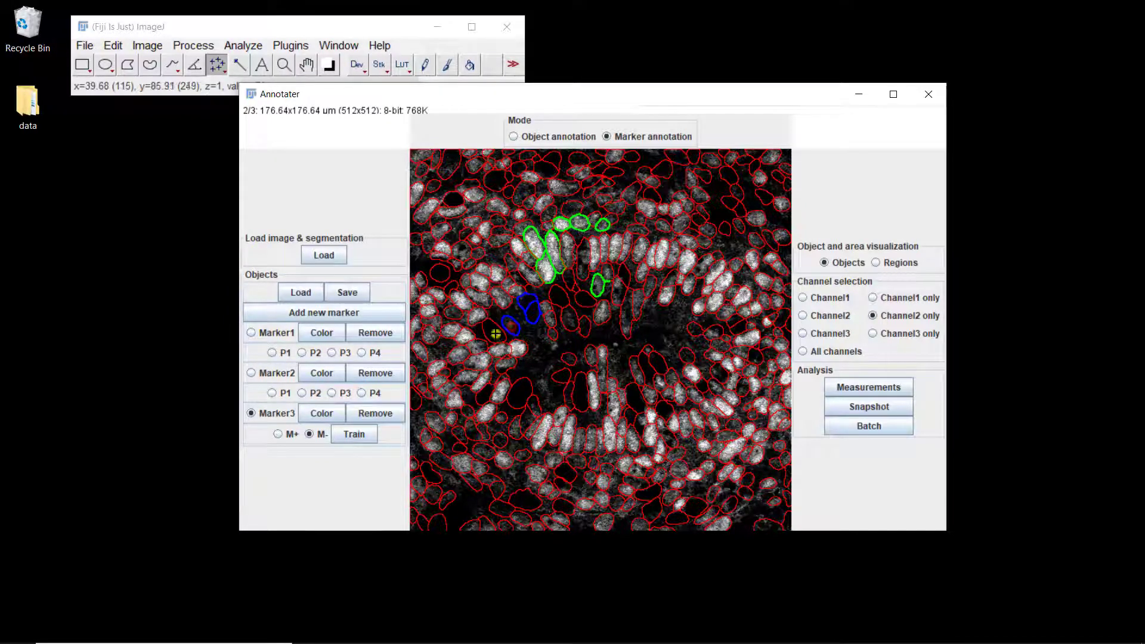
pyautogui.click(495, 334)
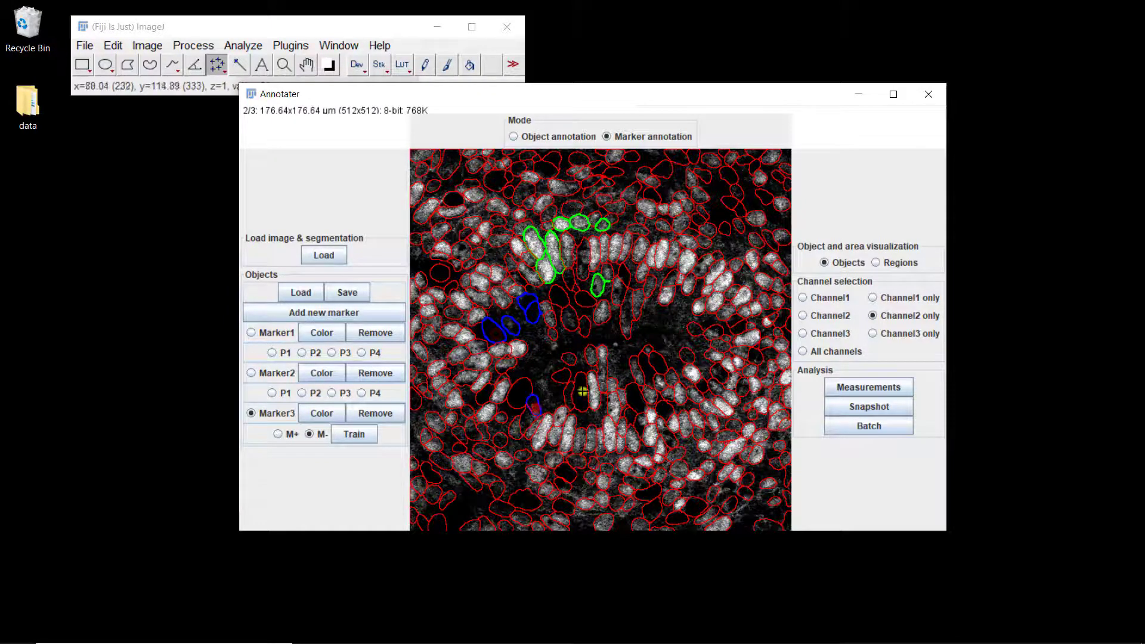
pyautogui.click(354, 434)
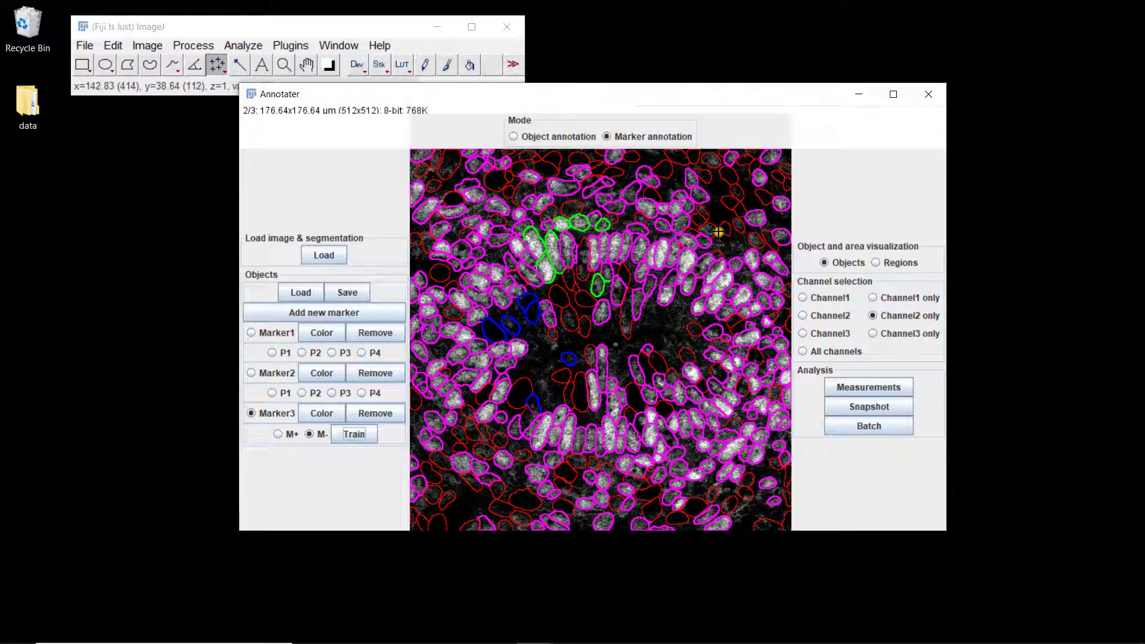
# Step: Add two missed nuclei in the upper right of the image as M+ examples, retrain Marker3, and switch to M- annotation
pyautogui.click(285, 434)
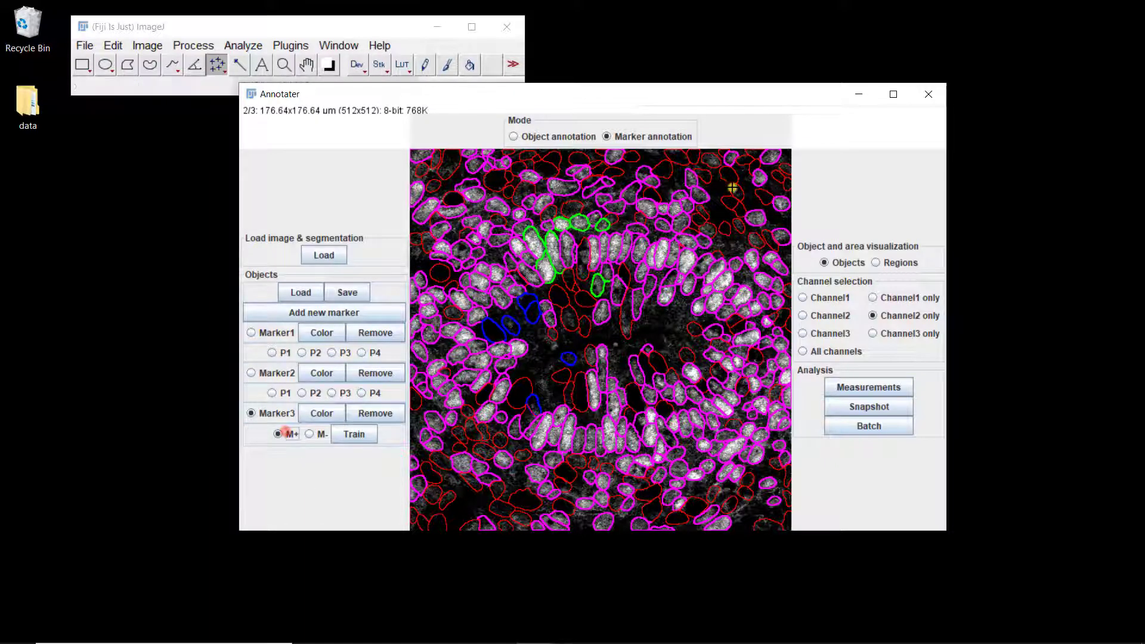
pyautogui.click(709, 228)
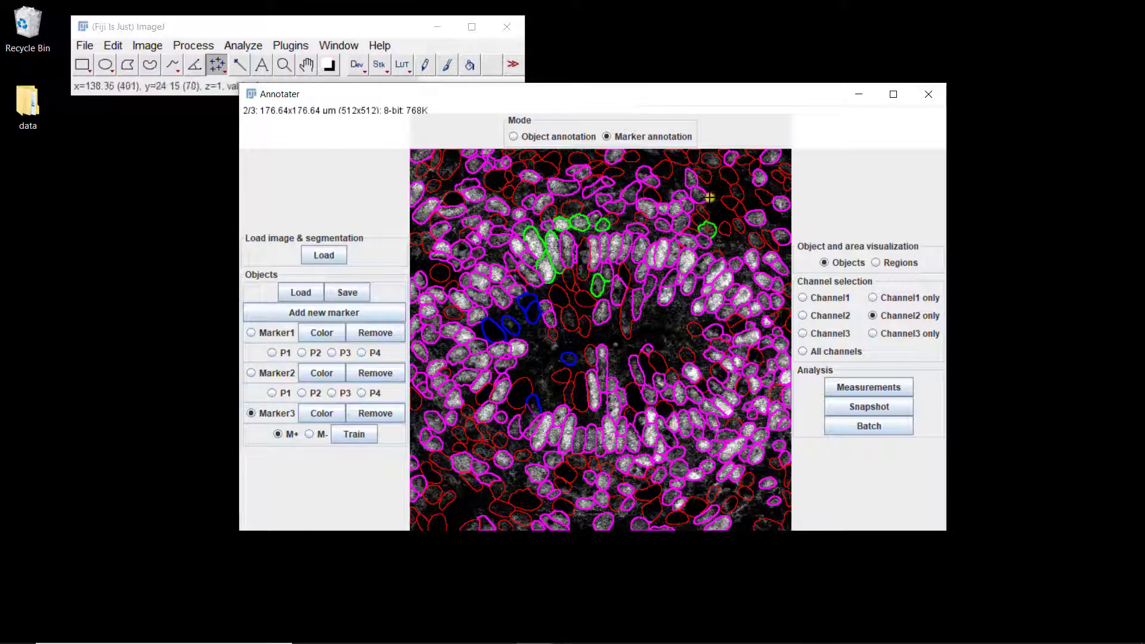
pyautogui.click(712, 161)
pyautogui.click(348, 433)
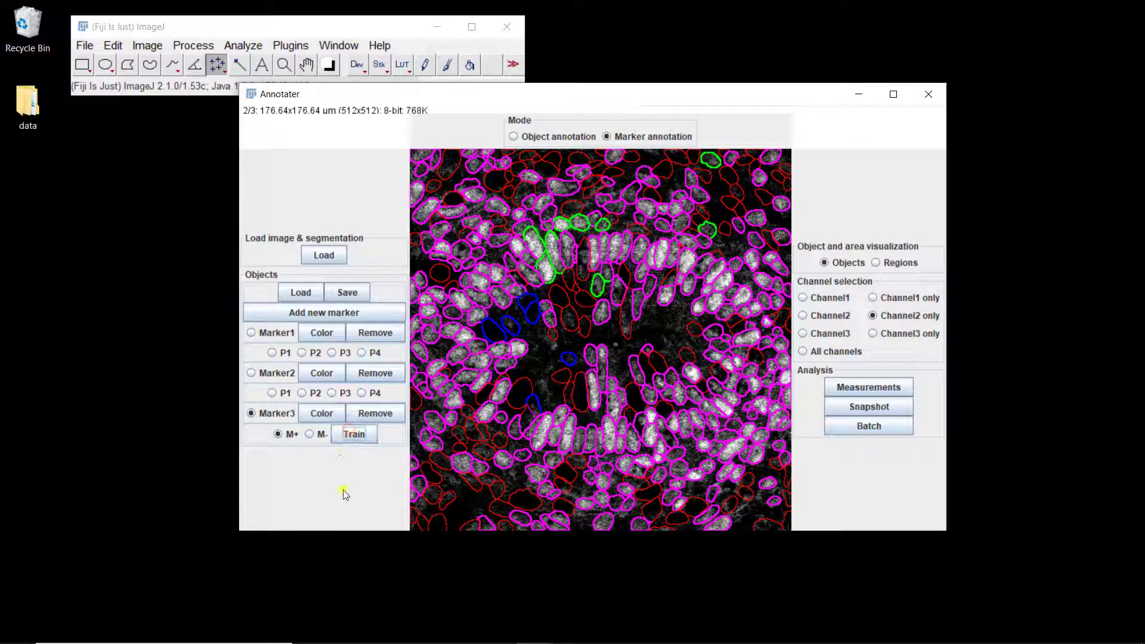
pyautogui.click(310, 435)
# Step: Start loading a new image and choose E2F3A_pH3_mouse1_image2 from the images folder as the input image
pyautogui.click(324, 255)
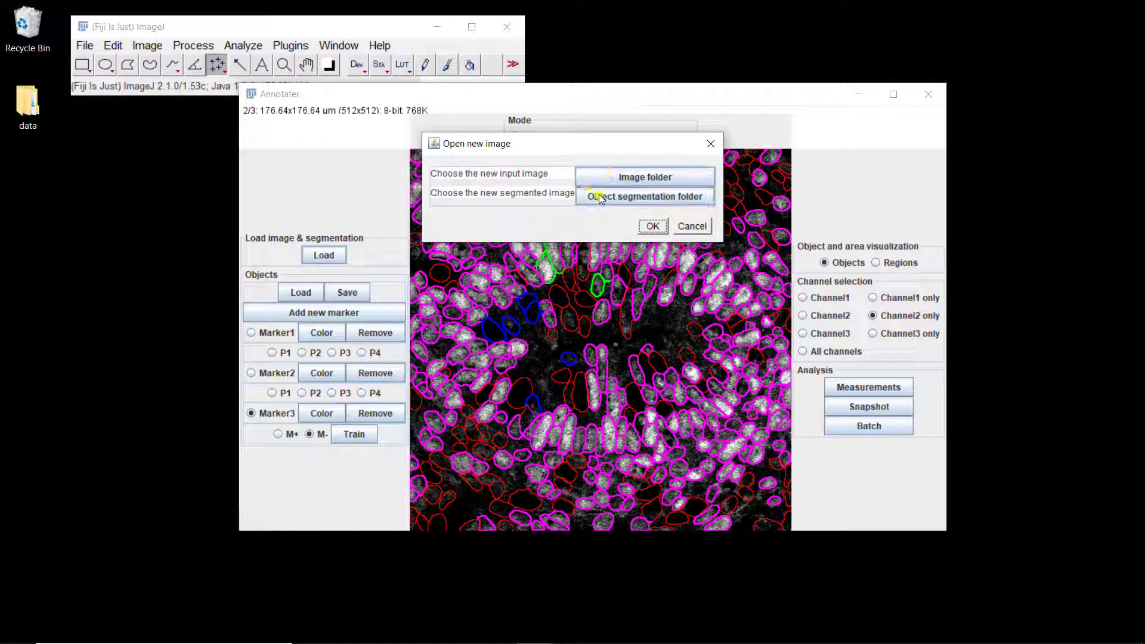
pyautogui.click(619, 176)
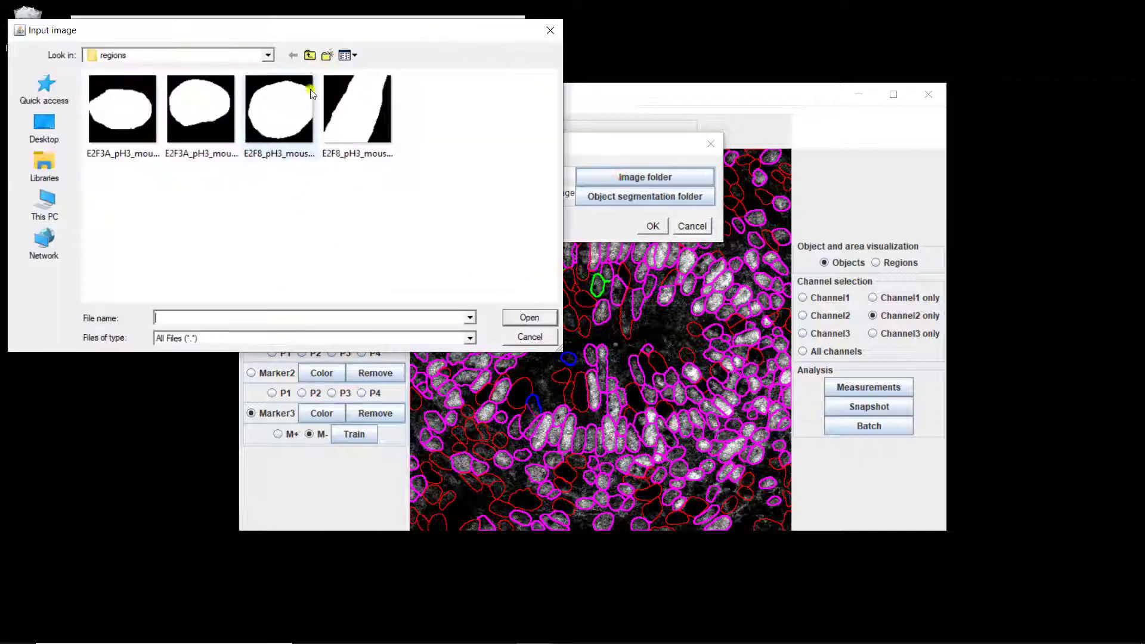
pyautogui.click(310, 55)
pyautogui.doubleClick(128, 95)
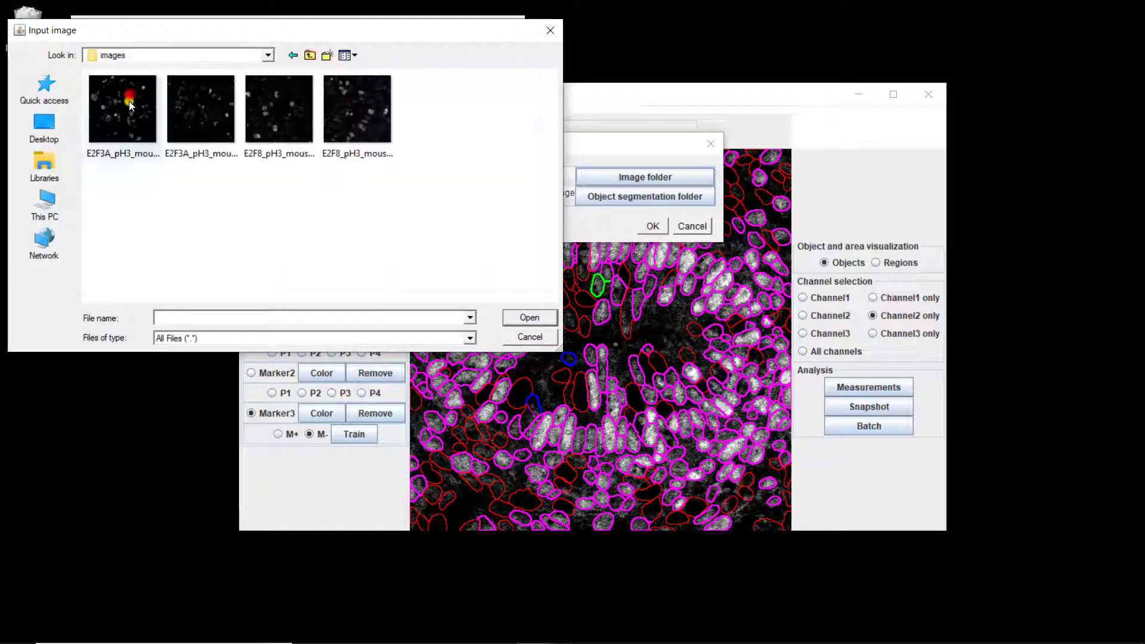
pyautogui.click(190, 134)
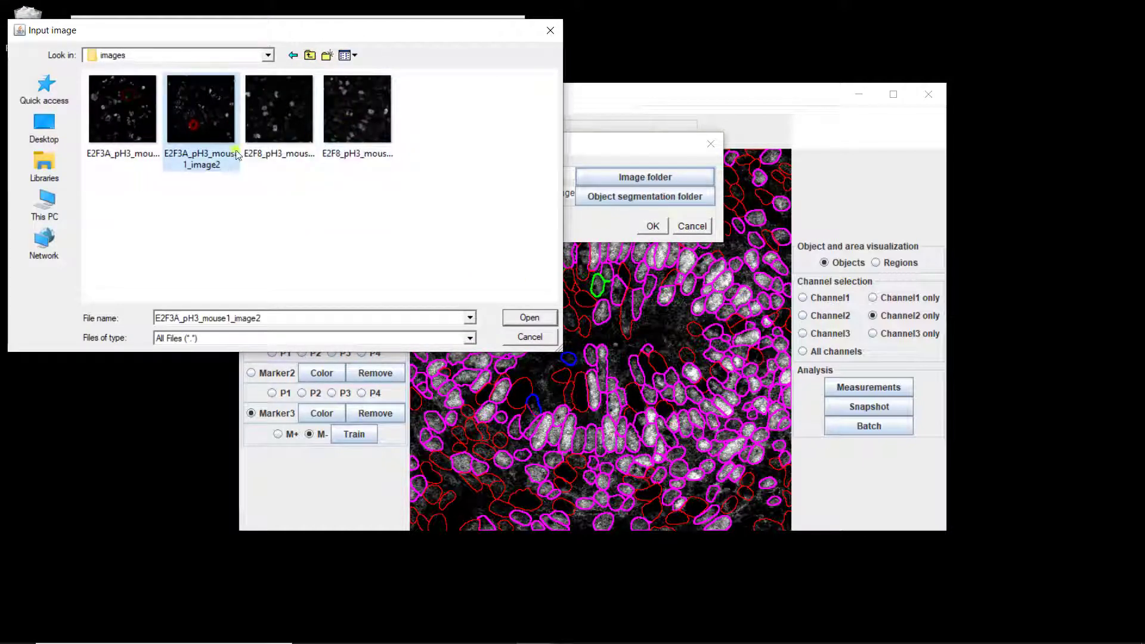
pyautogui.click(528, 317)
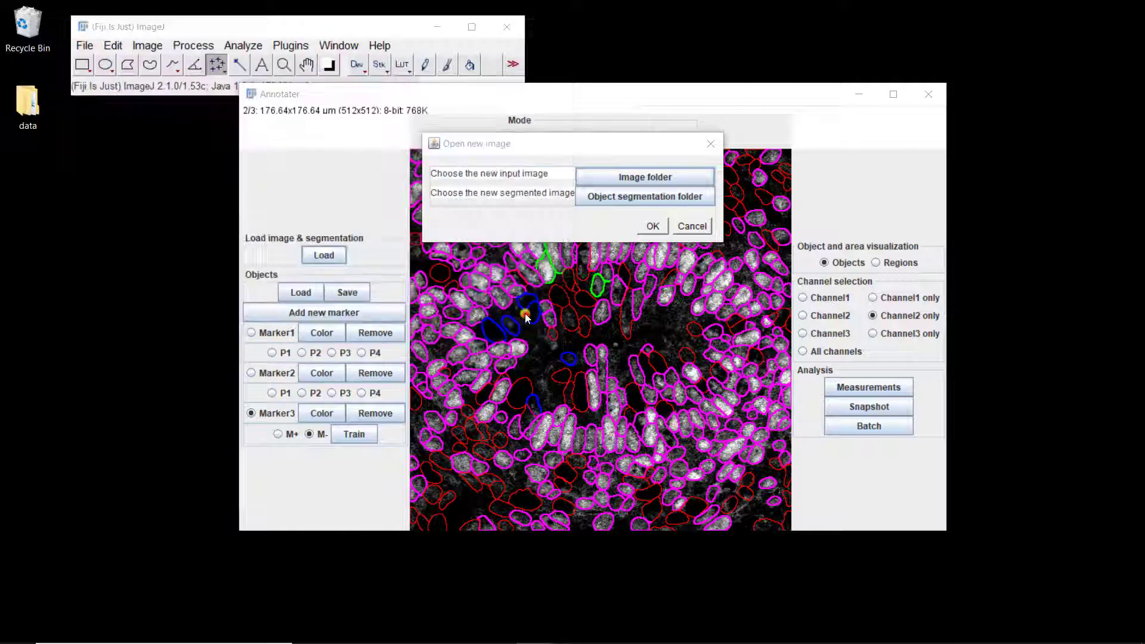
# Step: Choose the second E2F3A segmentation from the segmentations folder, load the image pair, and move the Annotater window slightly up
pyautogui.click(605, 196)
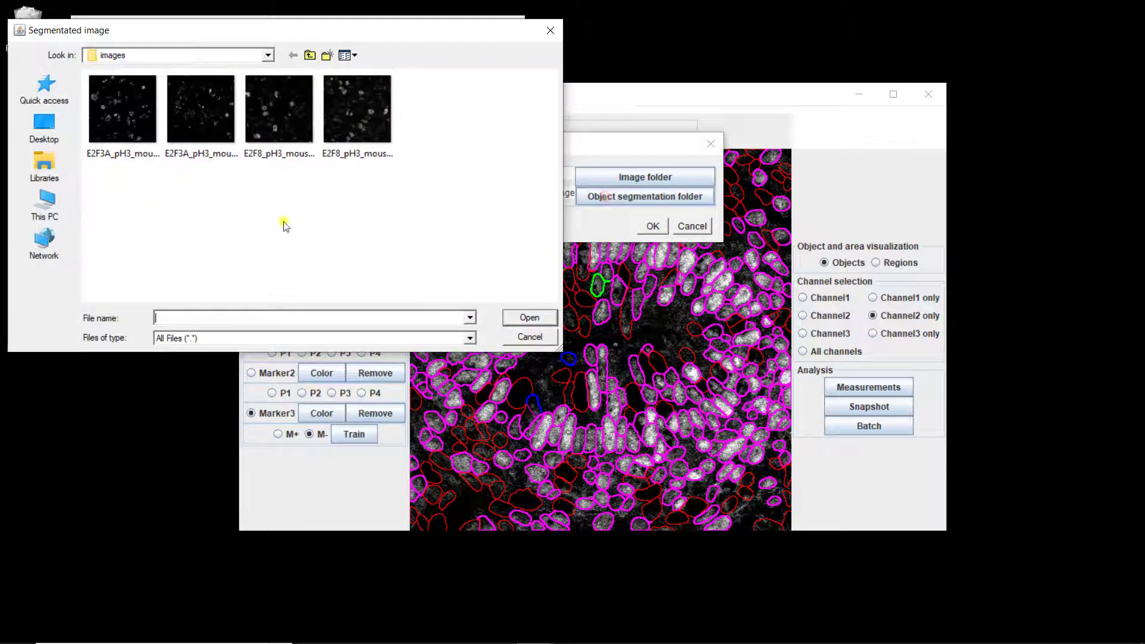
pyautogui.click(309, 55)
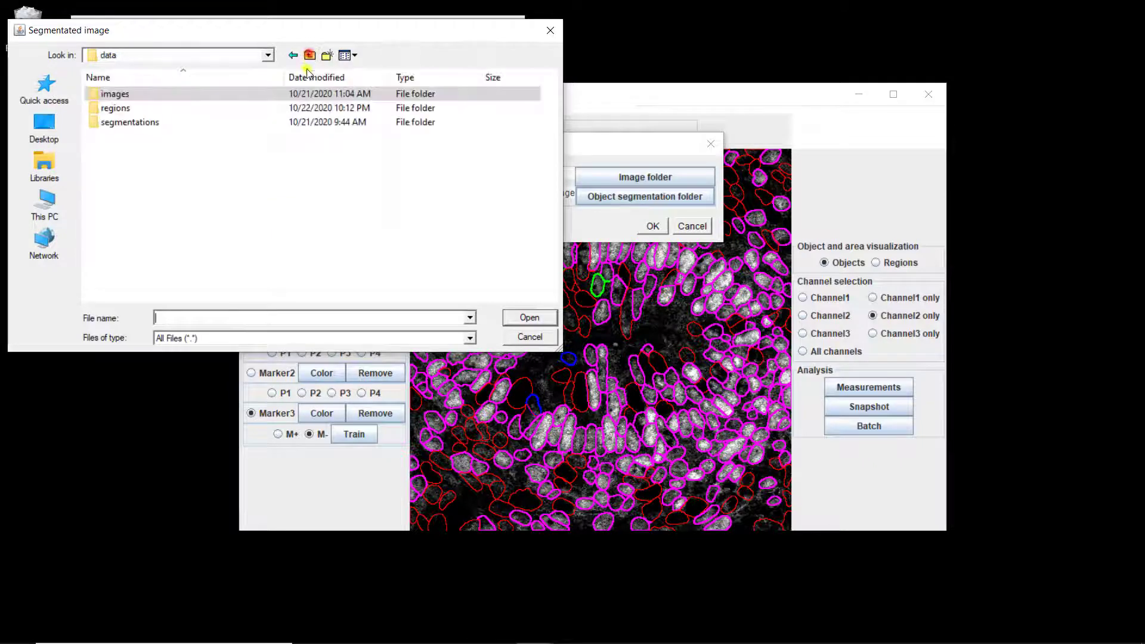
pyautogui.doubleClick(148, 121)
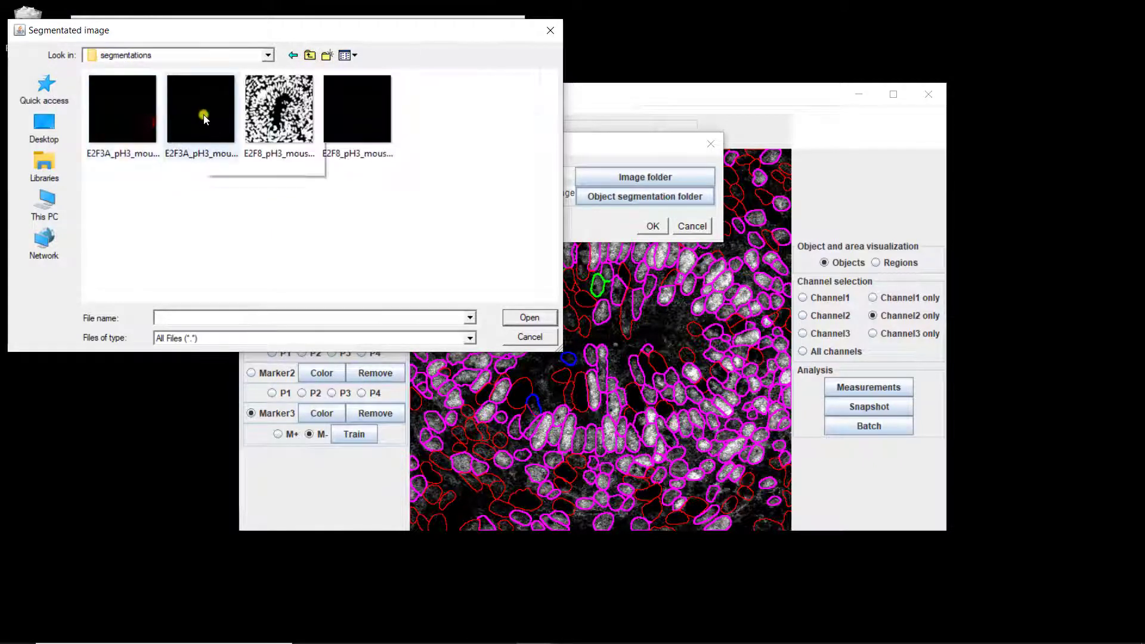
pyautogui.doubleClick(203, 117)
pyautogui.click(652, 225)
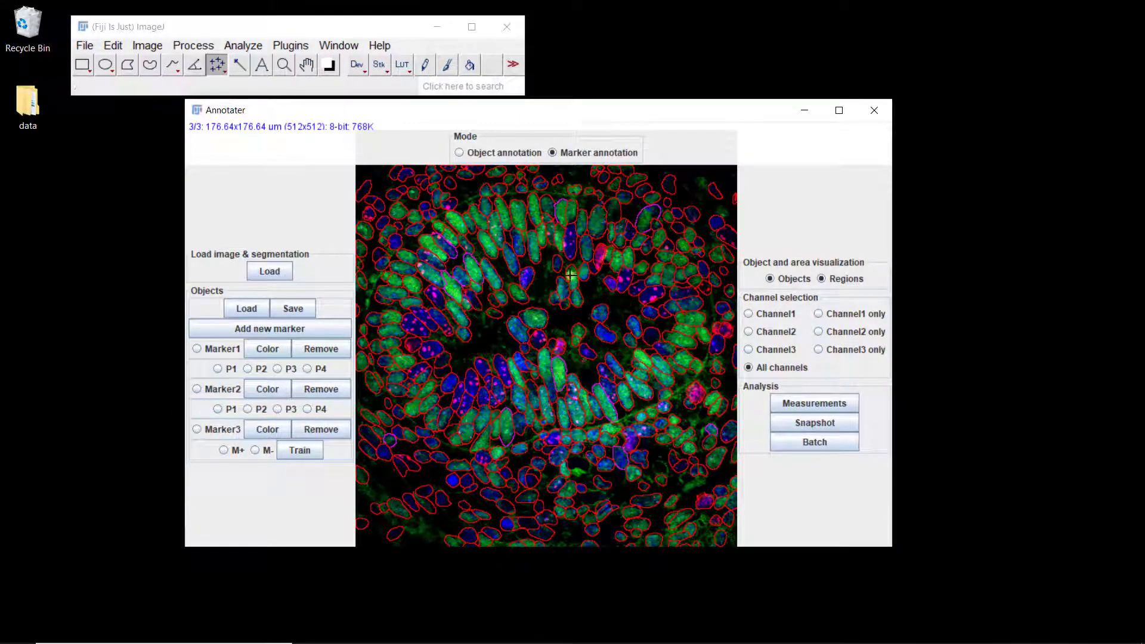
pyautogui.moveTo(502, 112); pyautogui.dragTo(508, 97)
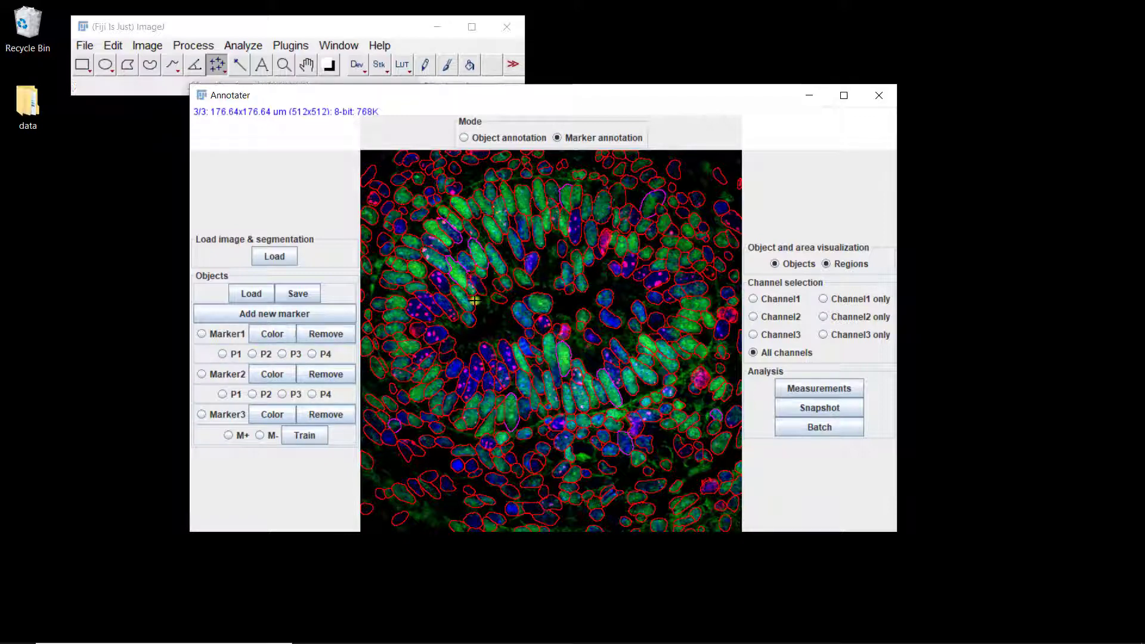
# Step: Activate Marker3 and run its training on the newly loaded image to identify marker-positive nuclei
pyautogui.click(304, 437)
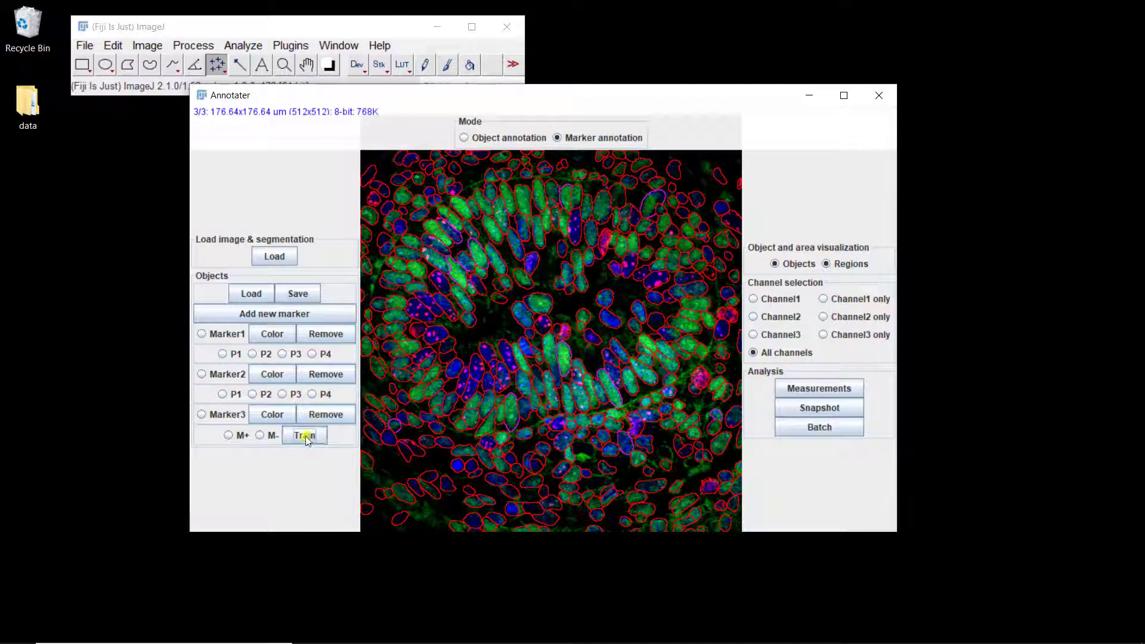
pyautogui.click(201, 414)
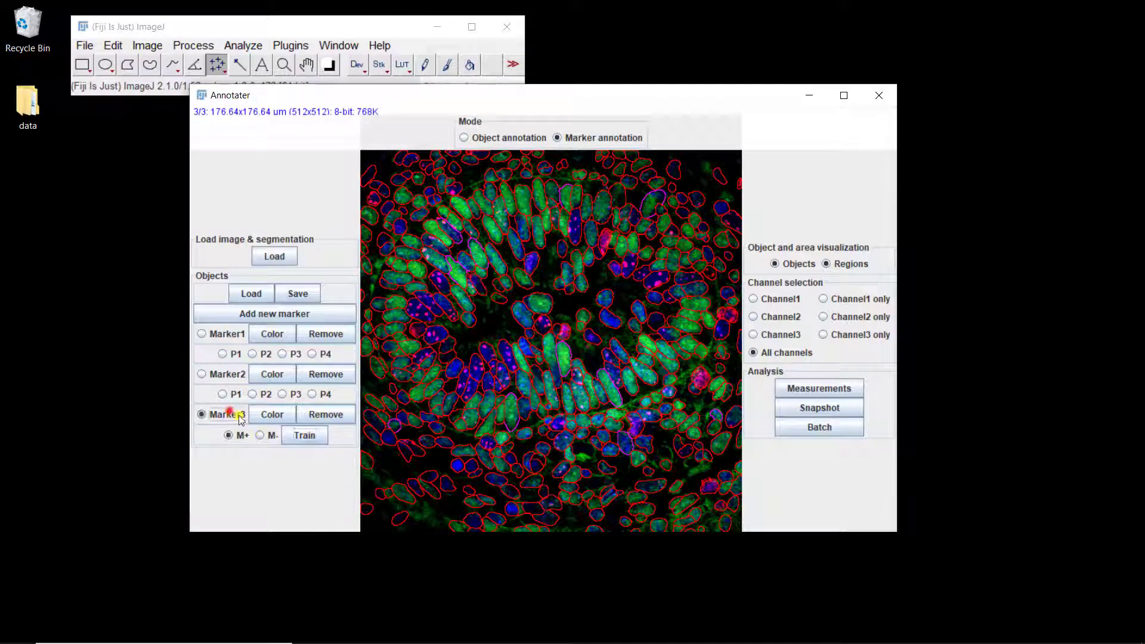
pyautogui.click(305, 436)
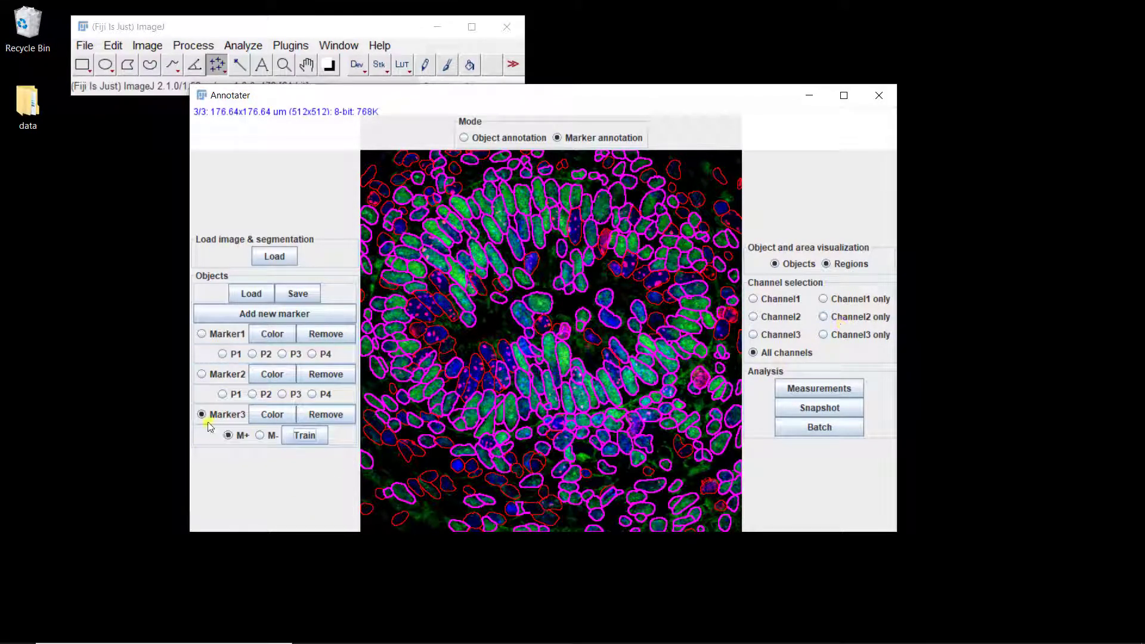
# Step: Display channel 2 only, annotate two nuclei below and left of the cavity as M- examples, and retrain Marker3
pyautogui.click(849, 323)
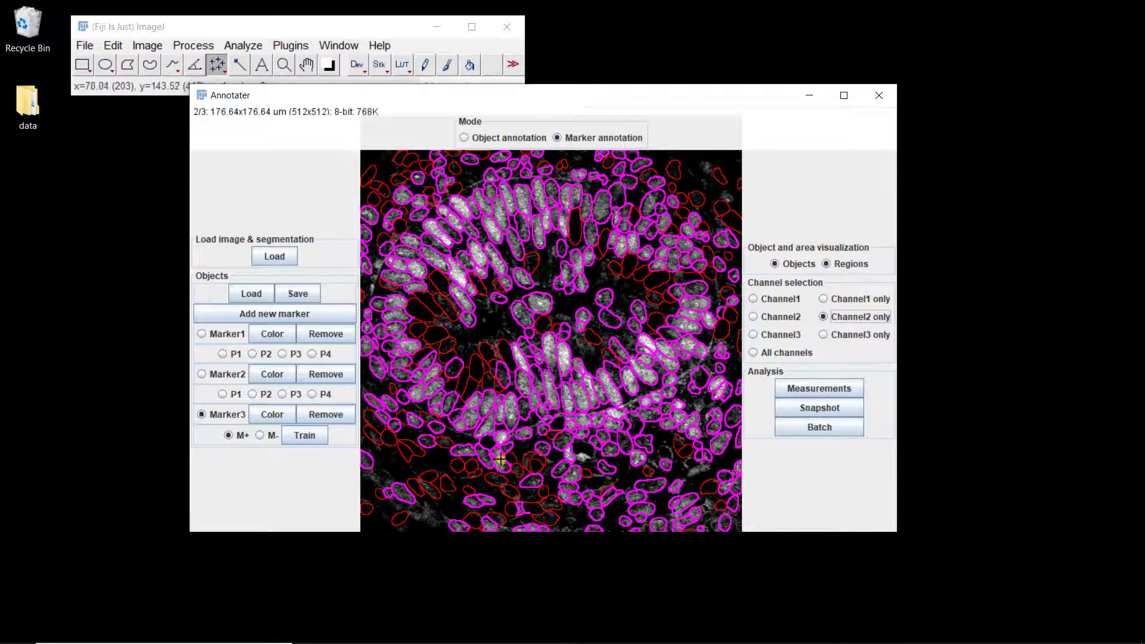
pyautogui.click(557, 424)
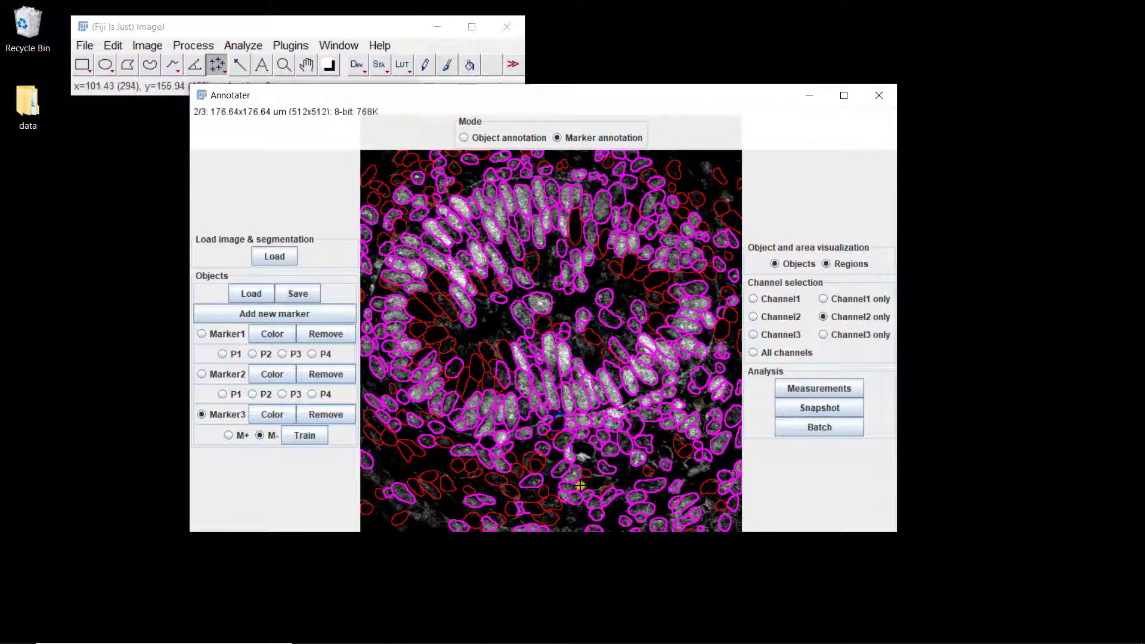
pyautogui.click(453, 368)
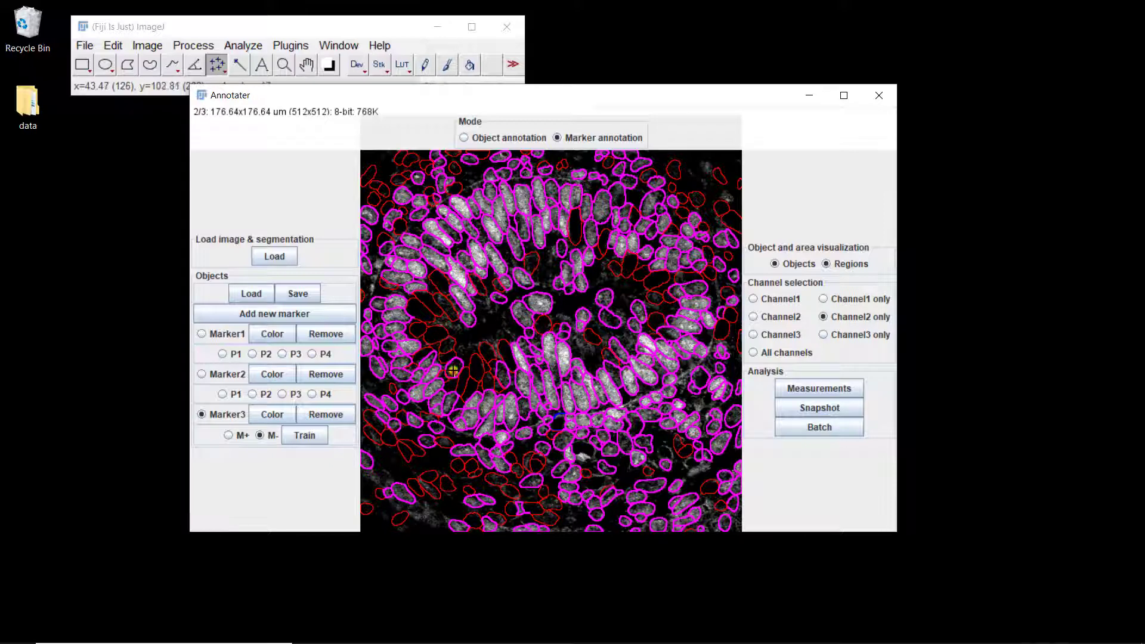
pyautogui.click(302, 437)
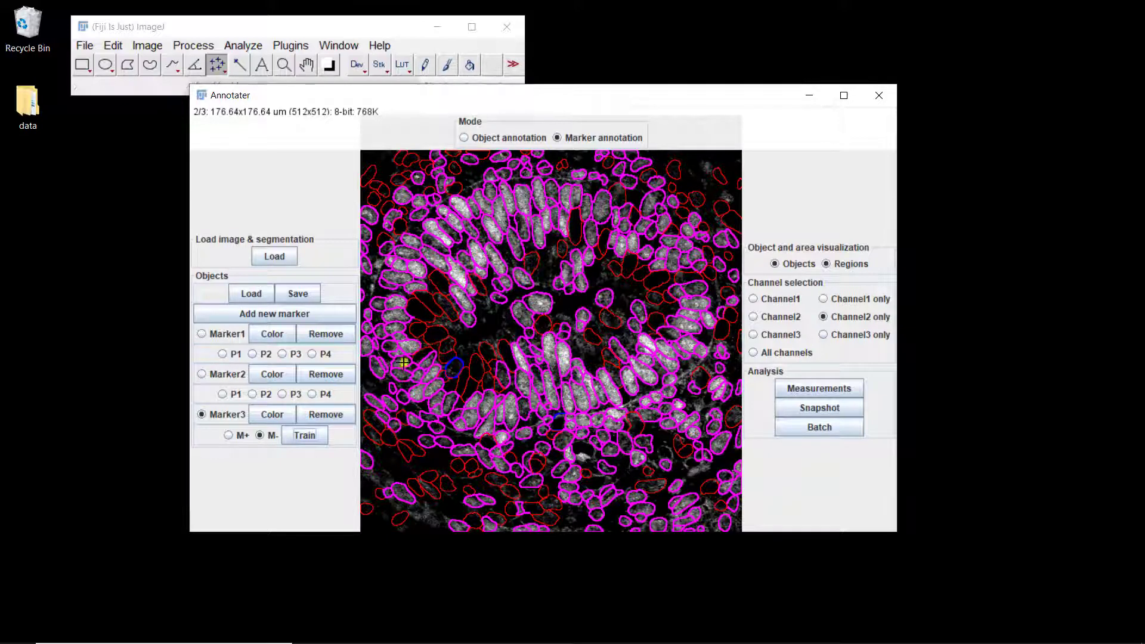
# Step: Switch to Marker2 to view its annotations on the new image
pyautogui.click(228, 374)
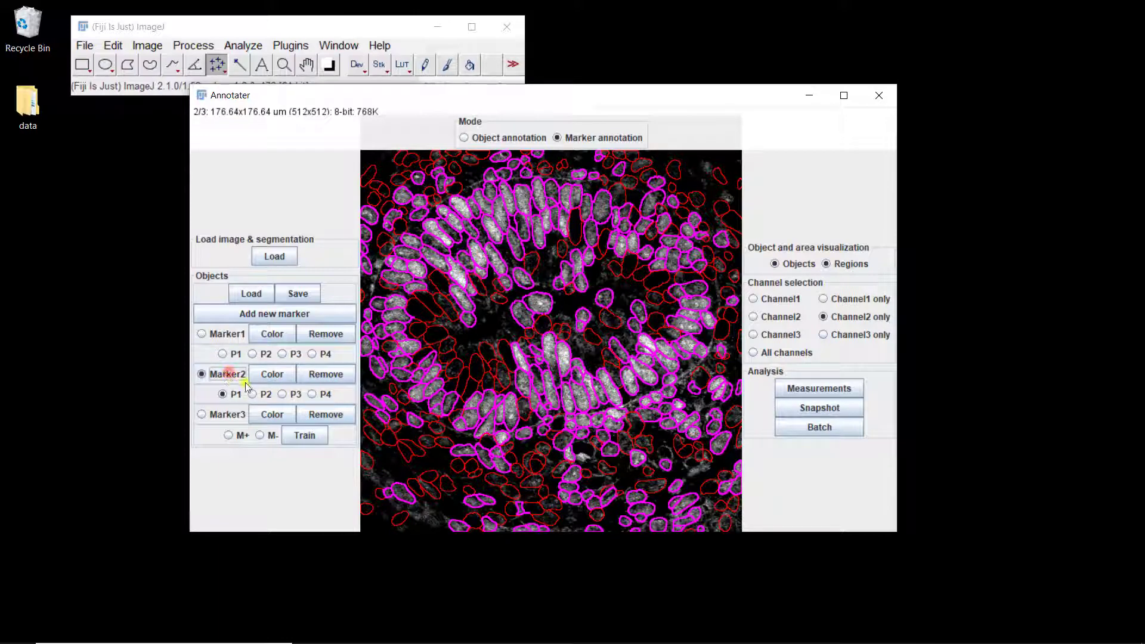